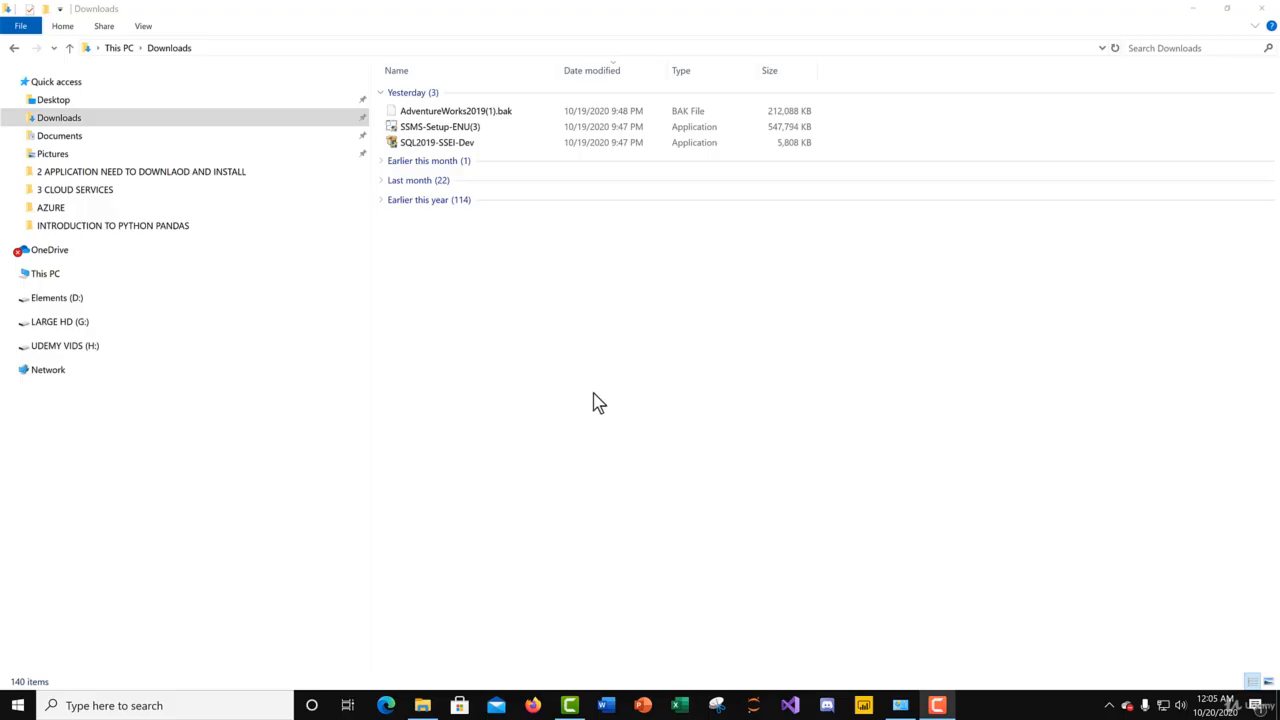
Step: Install SQL Server Management Studio 18.6 from SSMS-Setup-ENU(3) in the default location and close the finished setup
left_click(437, 137)
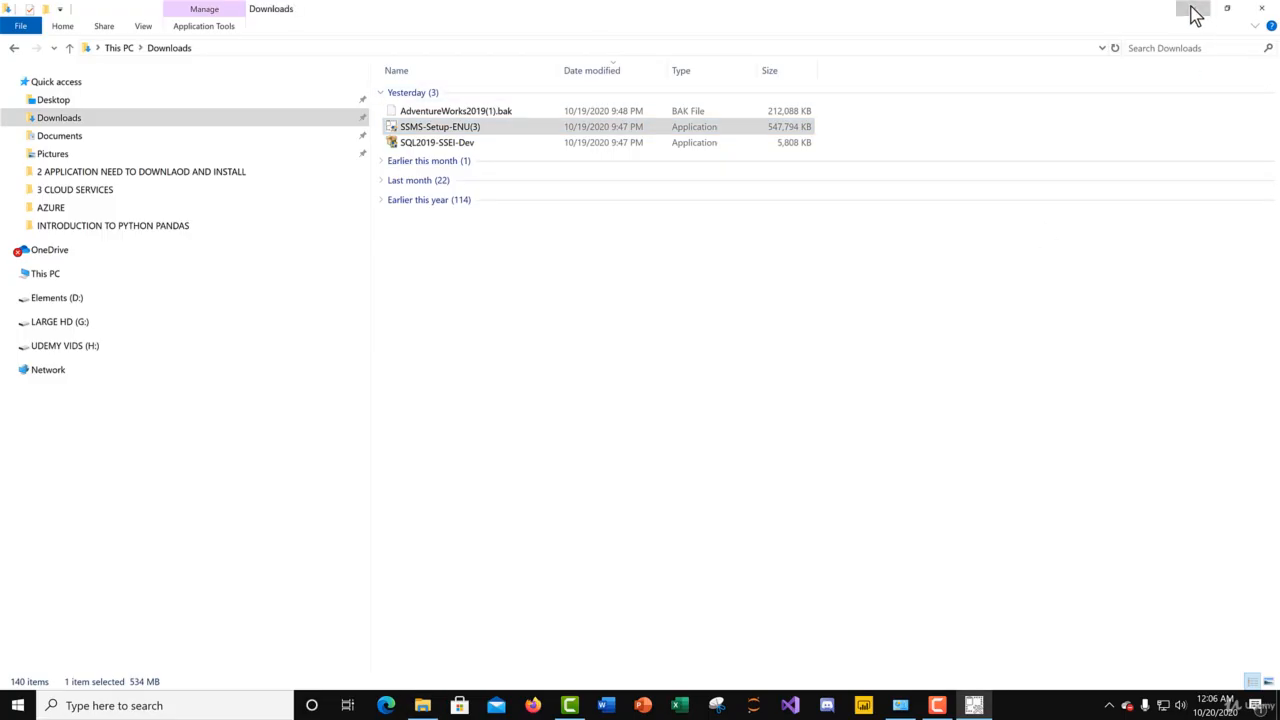
left_click(1194, 11)
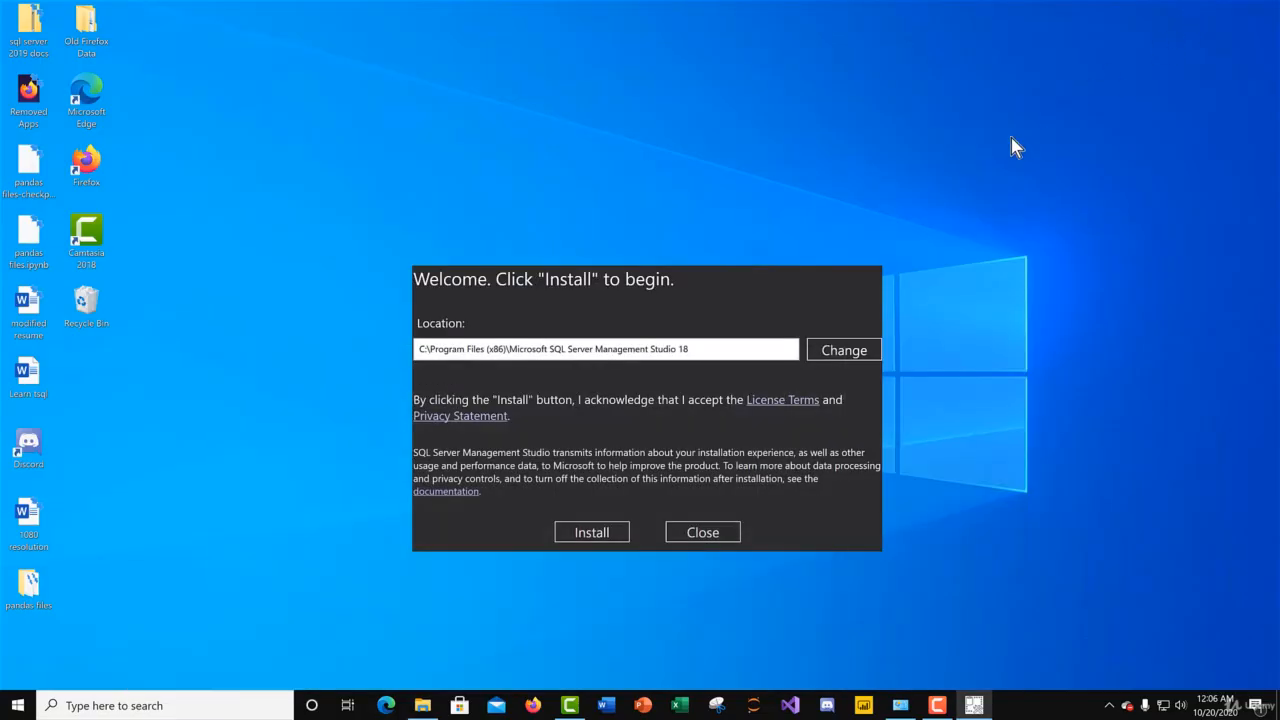
left_click(592, 532)
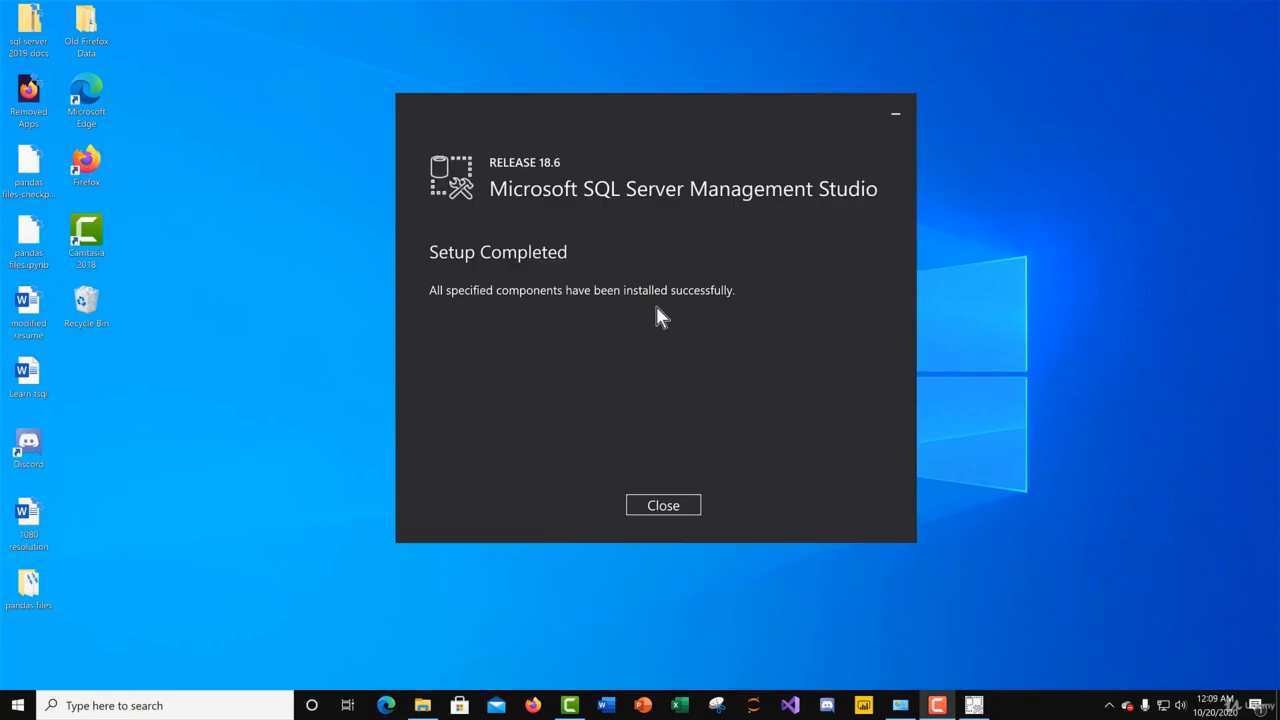
left_click(684, 510)
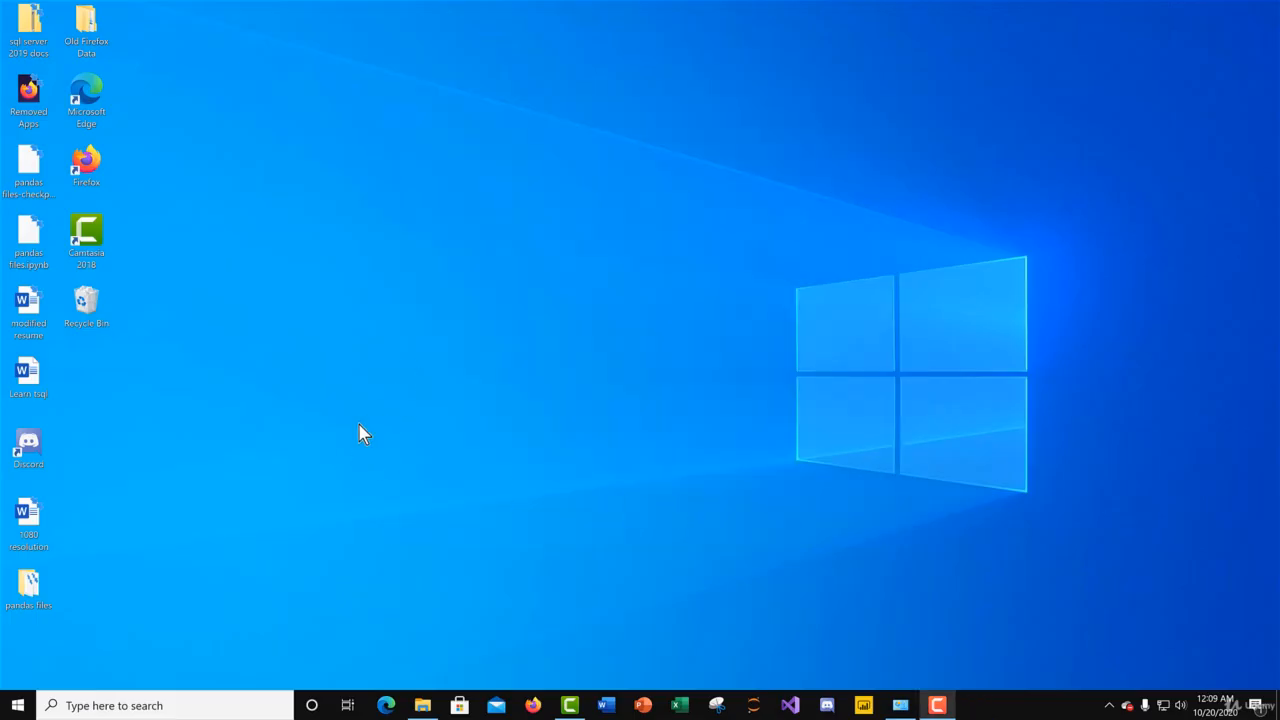
Step: Pin Microsoft SQL Server Management Studio 18 from Microsoft SQL Server Tools 18 to the taskbar and launch it
left_click(16, 704)
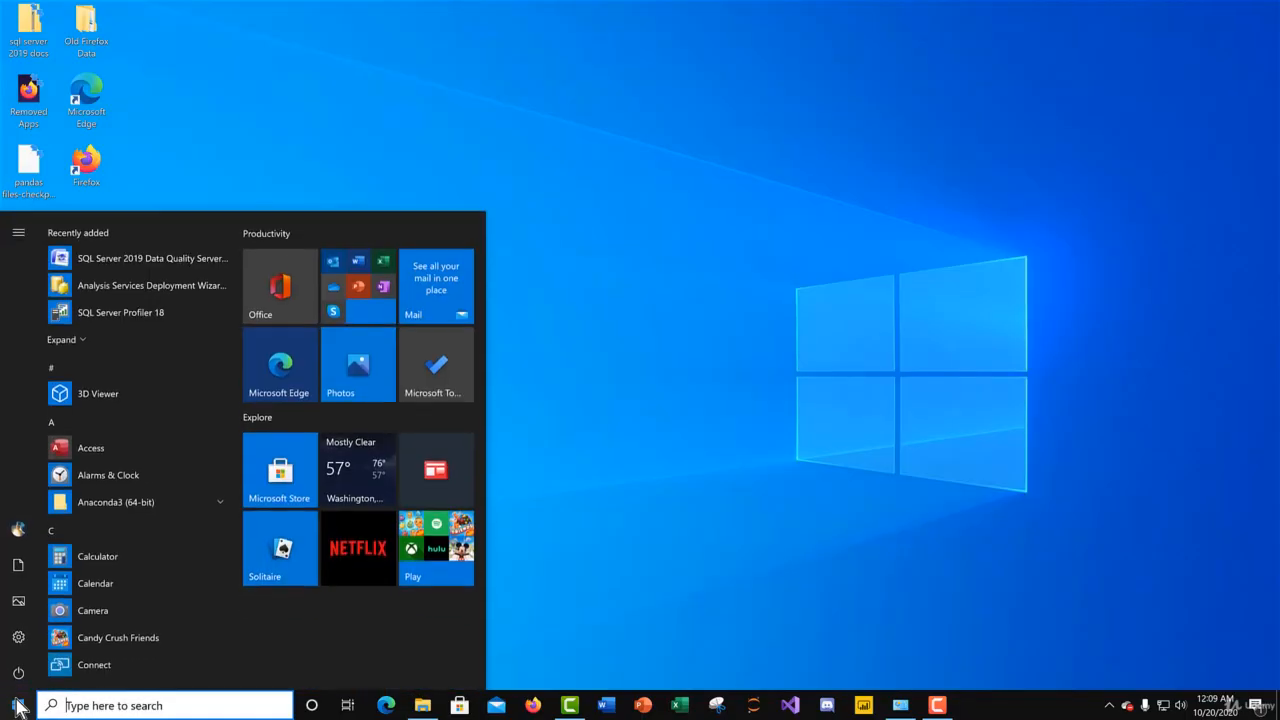
scroll(172, 390, "down", 5)
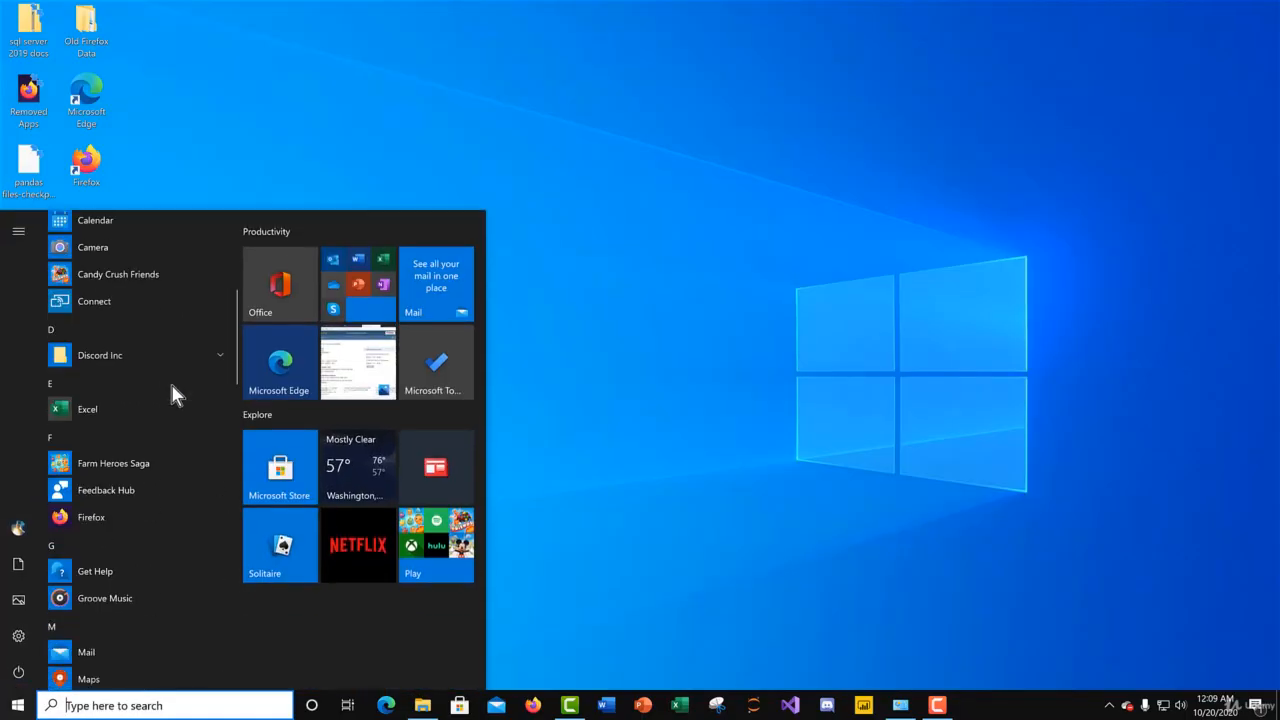
scroll(172, 387, "down", 5)
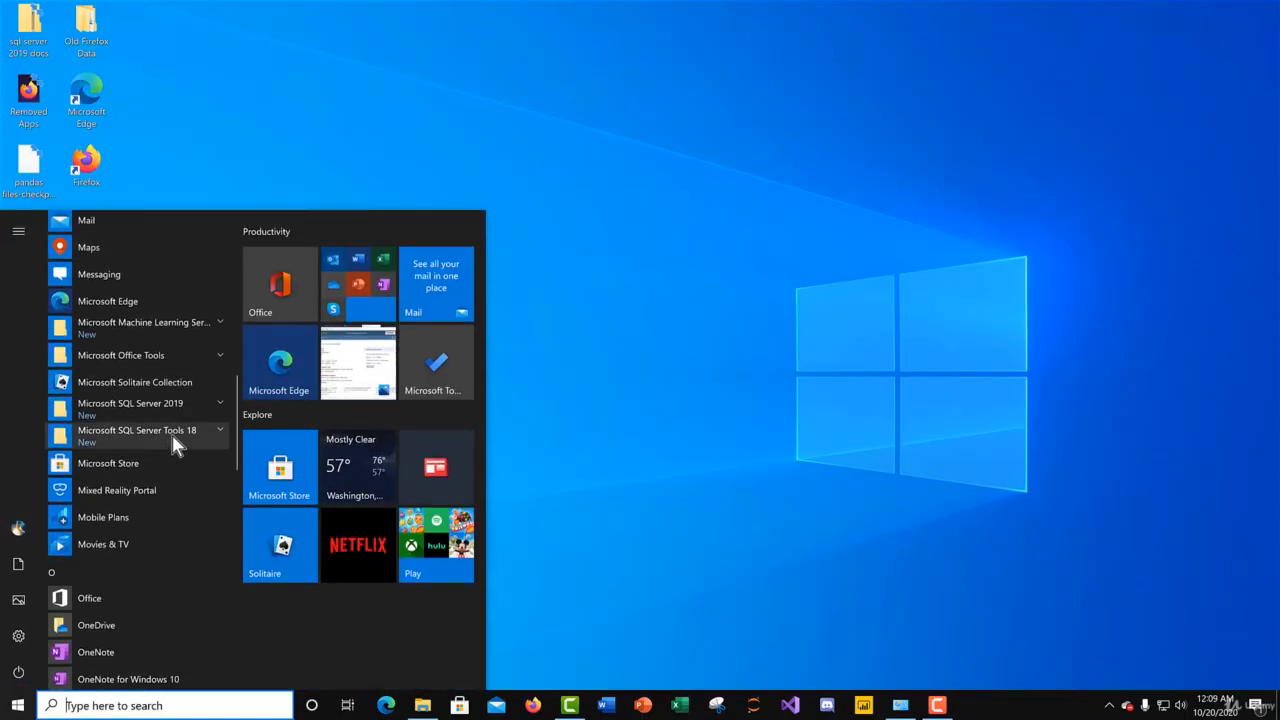
left_click(162, 437)
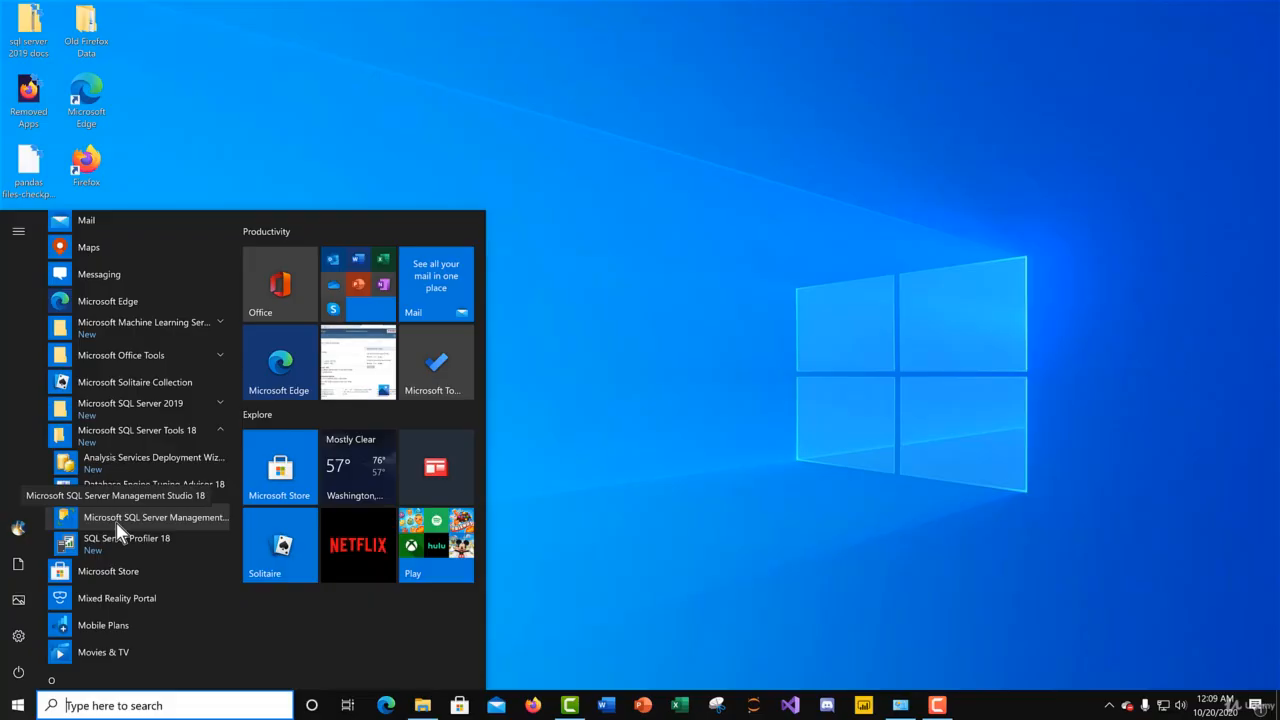
right_click(116, 530)
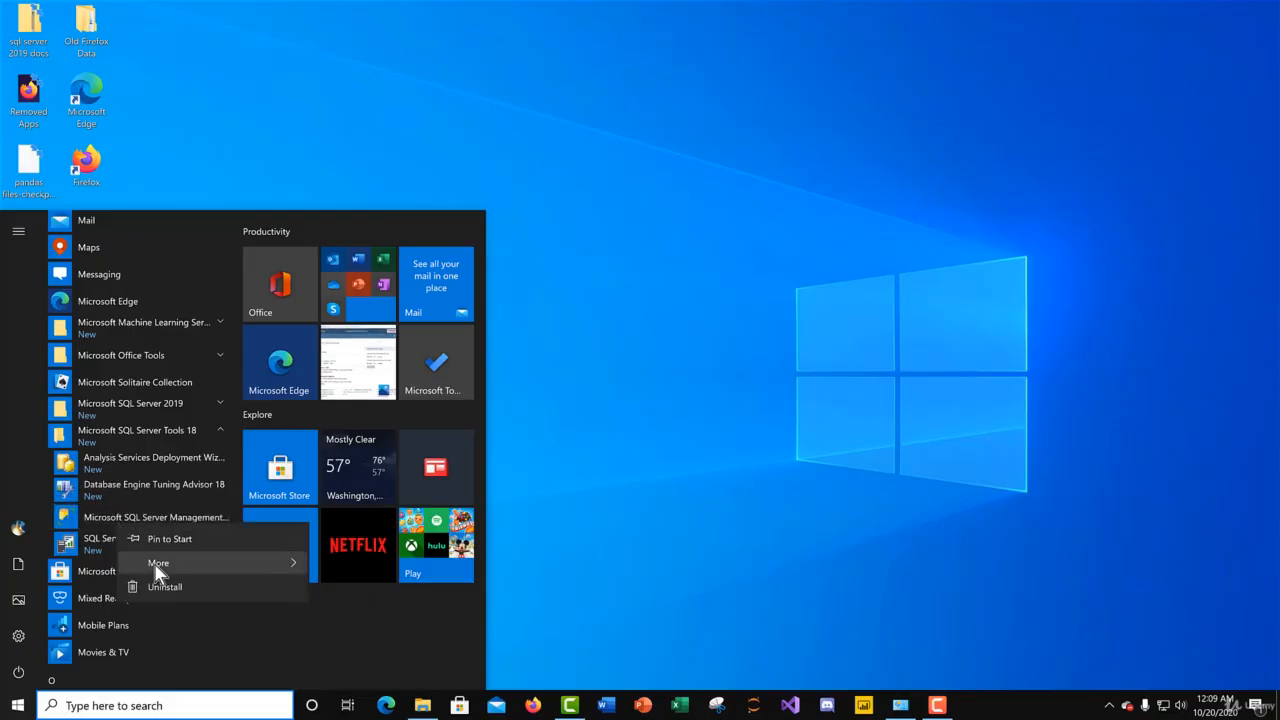
mouse_move(157, 566)
left_click(345, 568)
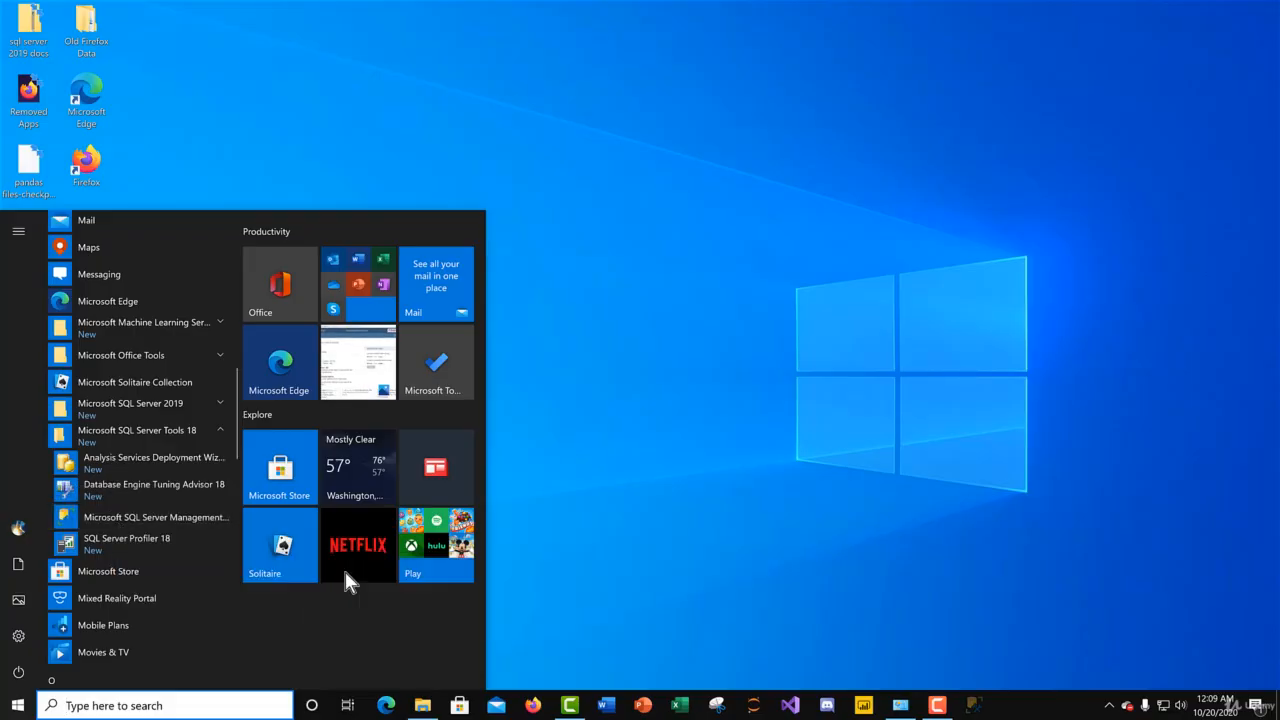
left_click(843, 492)
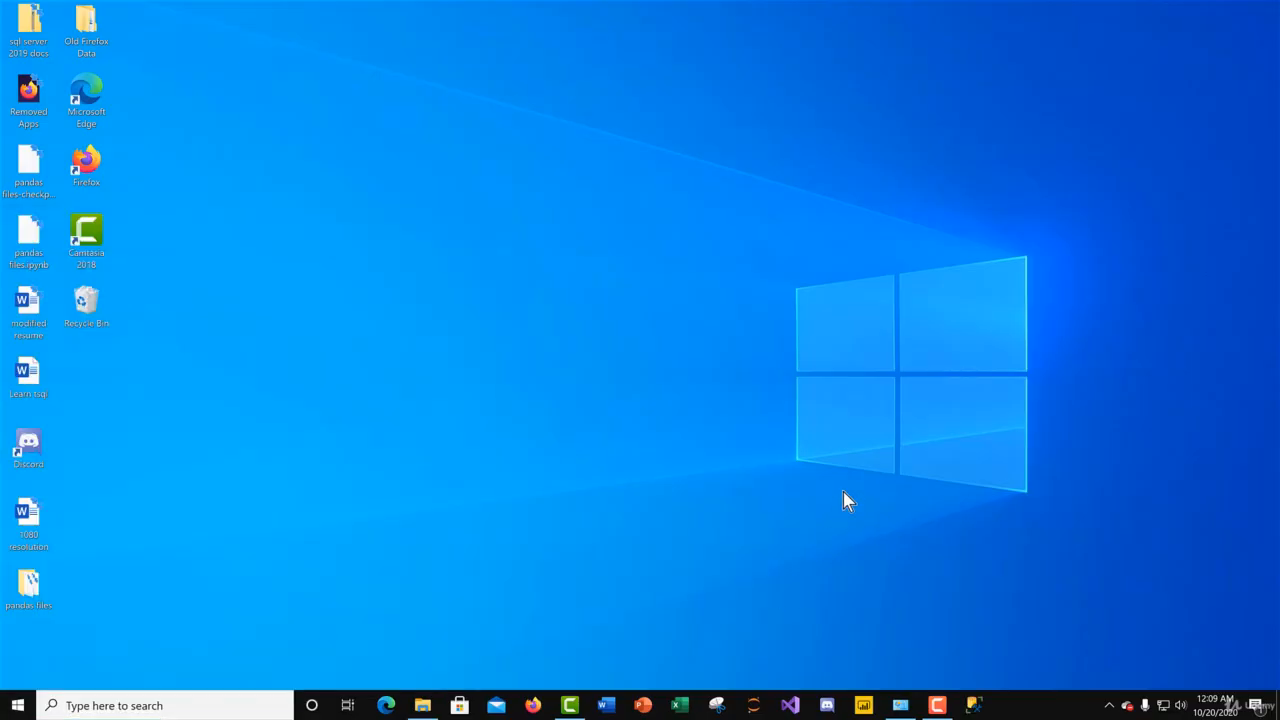
left_click(985, 705)
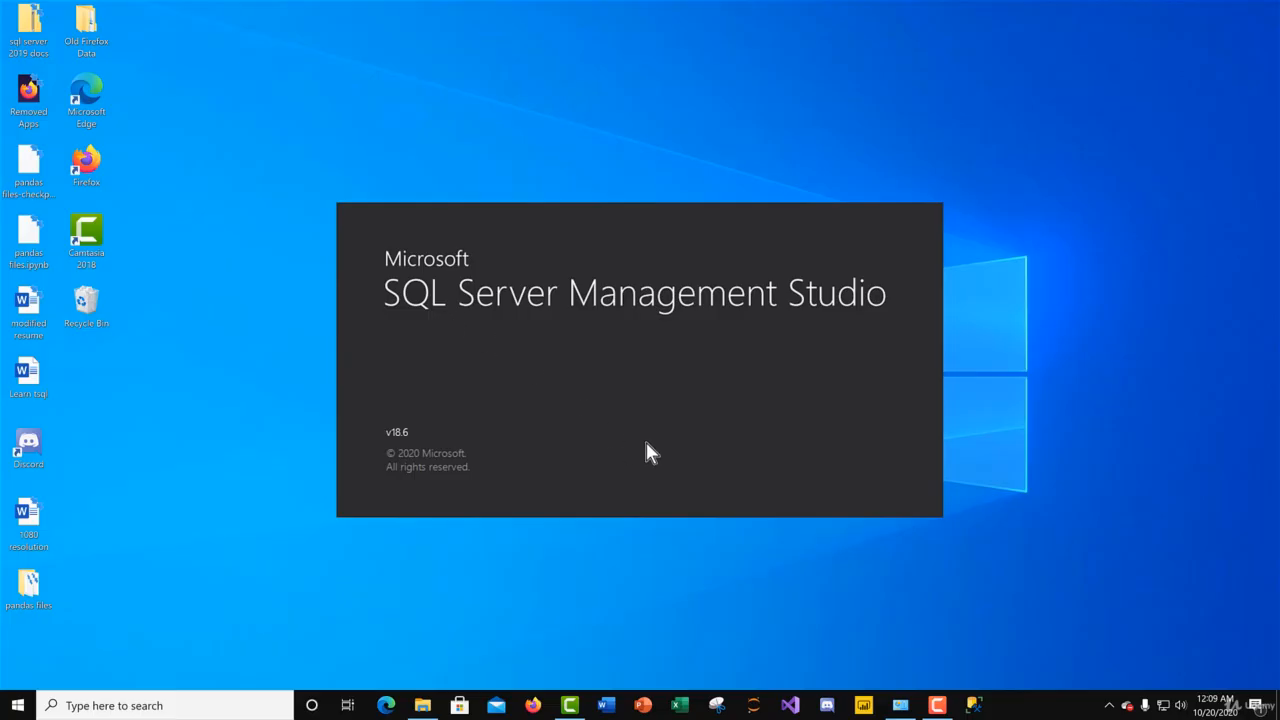
Step: Switch to File Explorer and view the path of the Backup folder holding AdventureWorks2019(1).bak
left_click(424, 706)
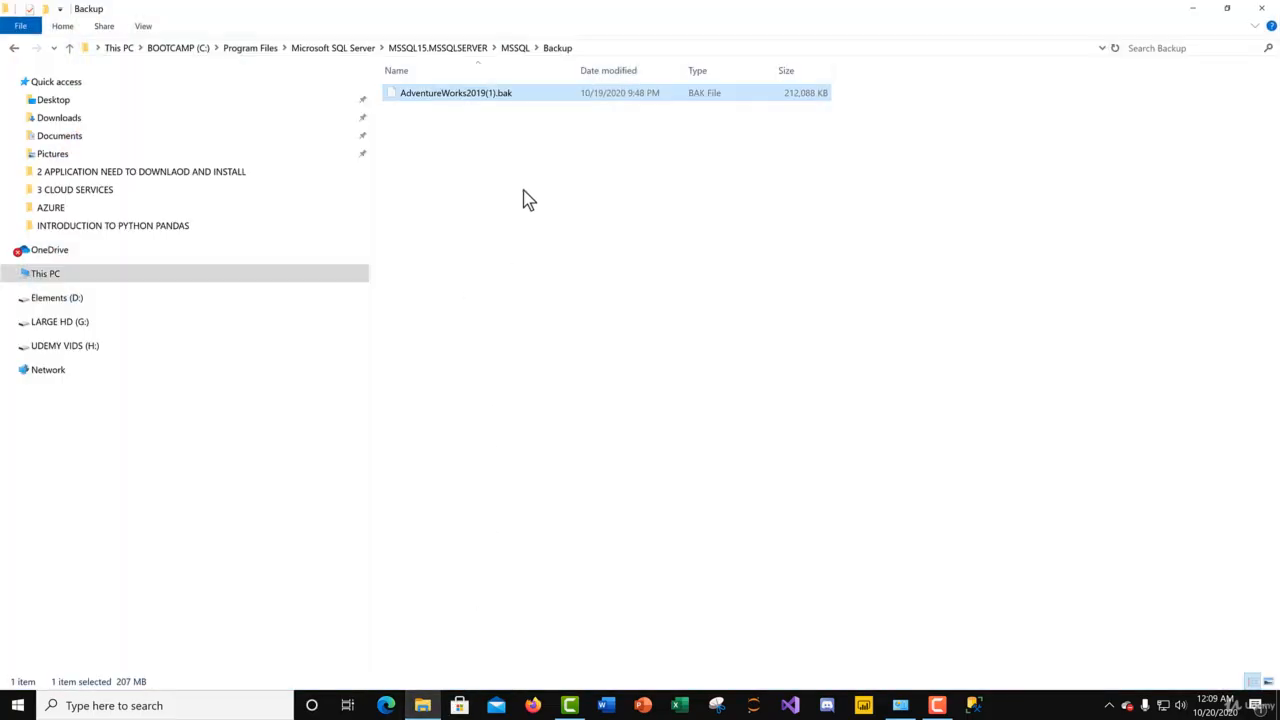
left_click(601, 48)
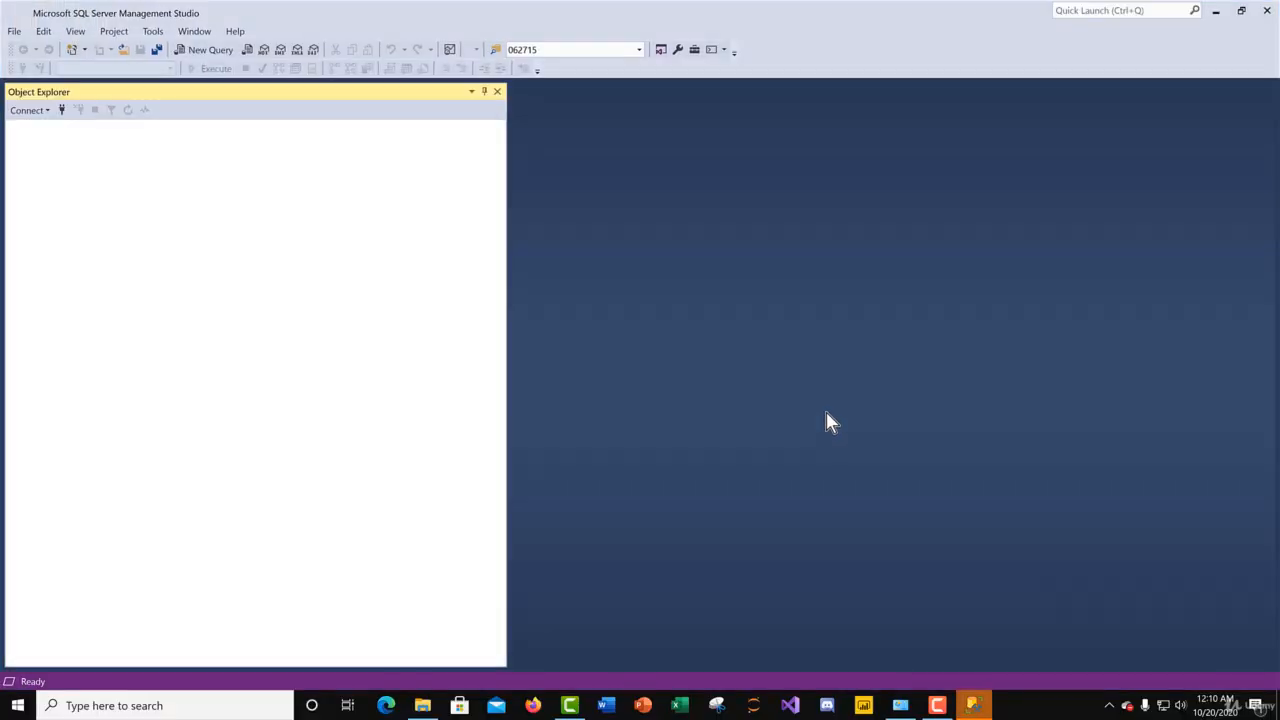
Step: Connect to the local SQL Server in Management Studio, narrow Object Explorer and check its Databases folder
left_click(592, 369)
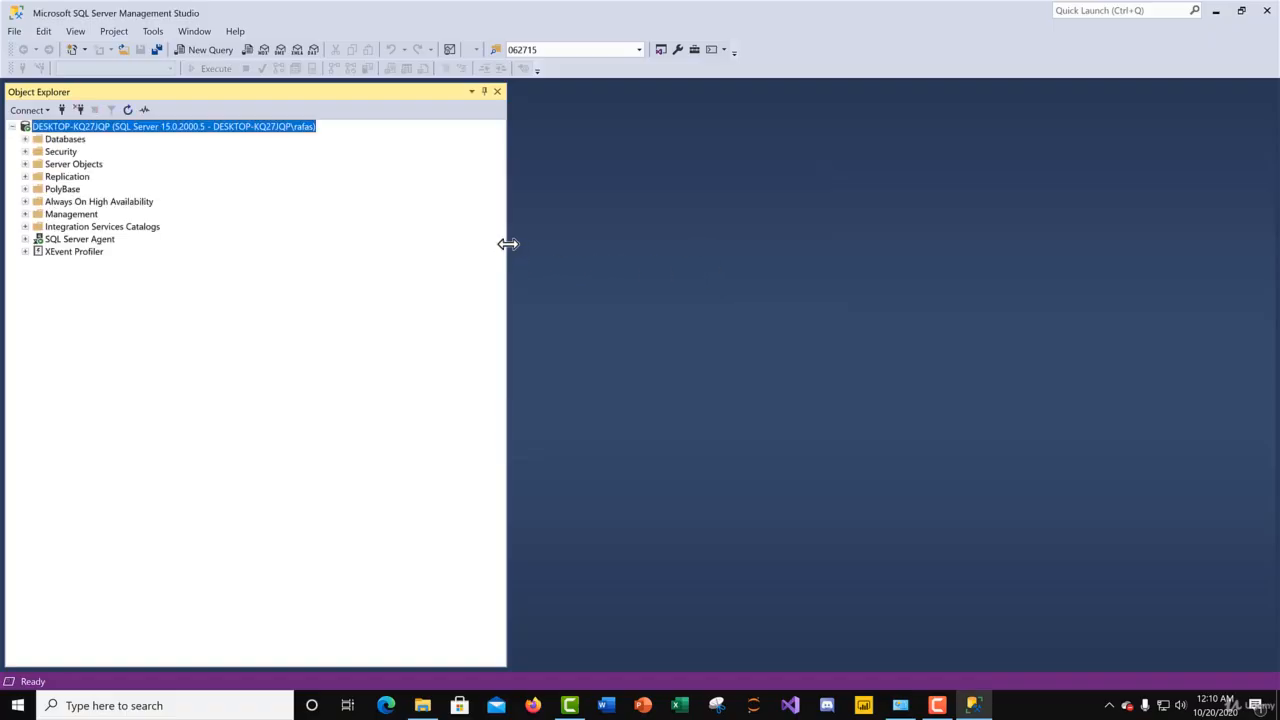
left_click_drag(508, 244, 234, 232)
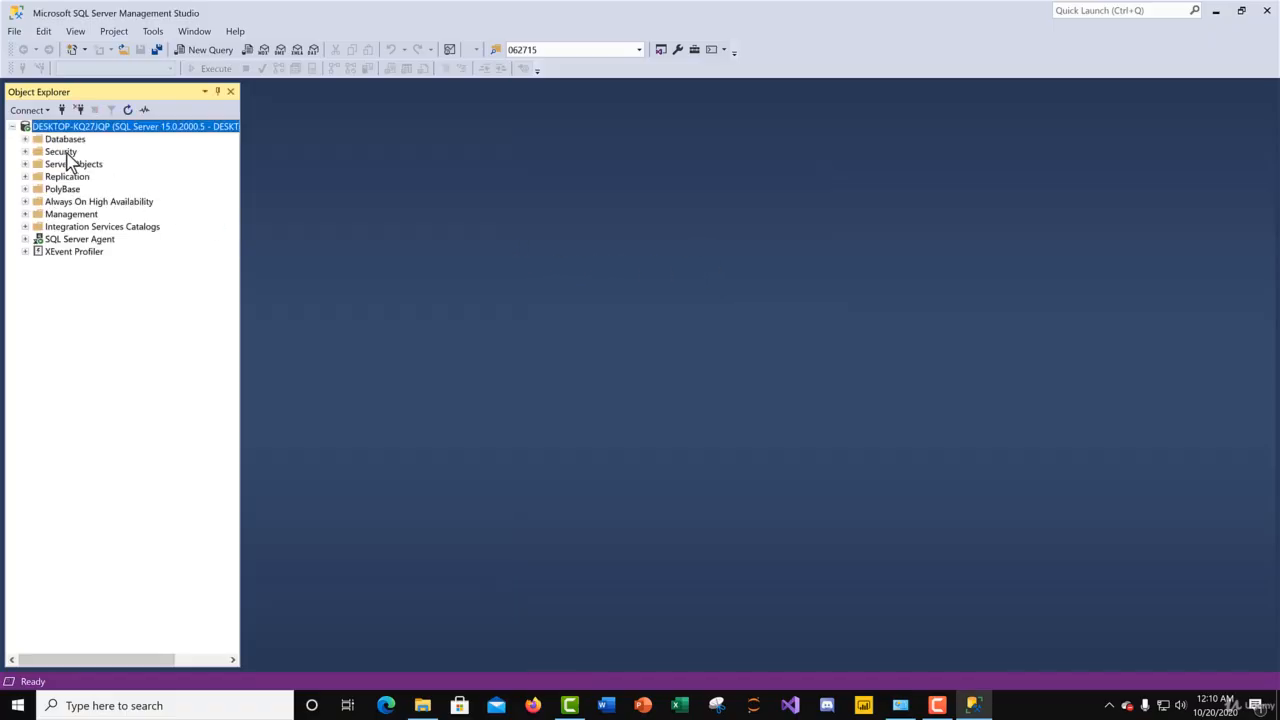
left_click(25, 140)
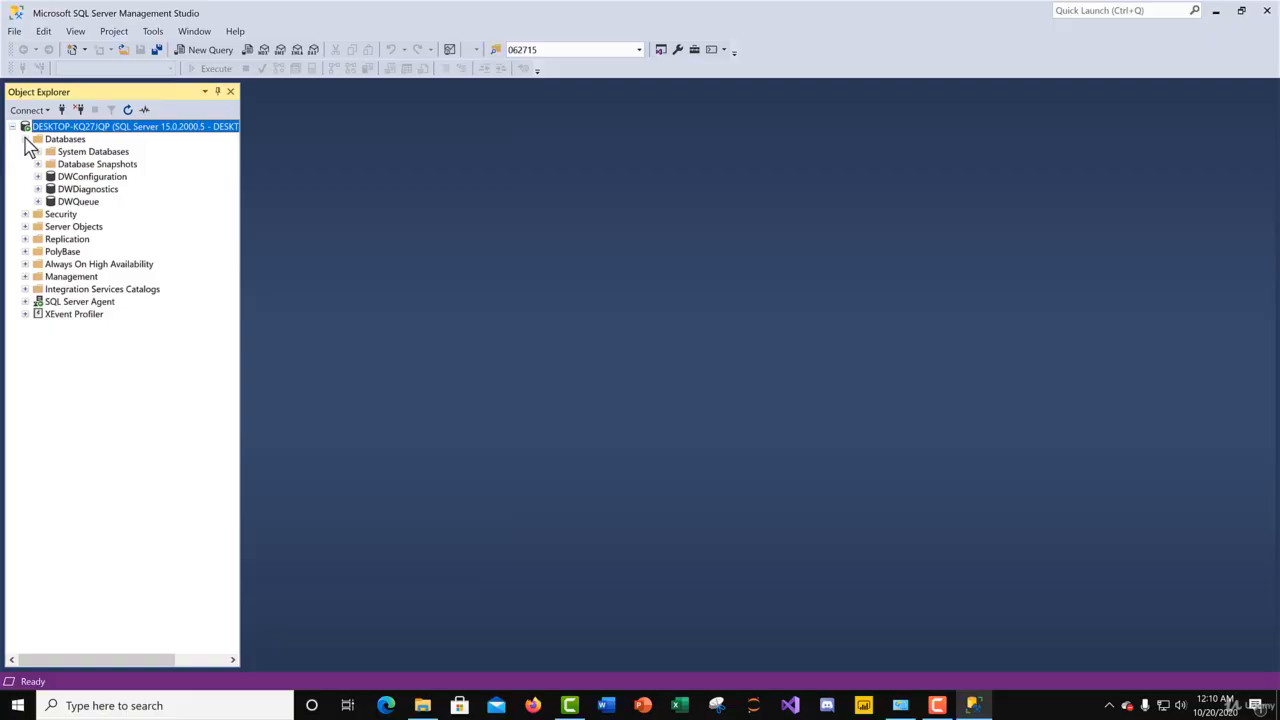
left_click(25, 140)
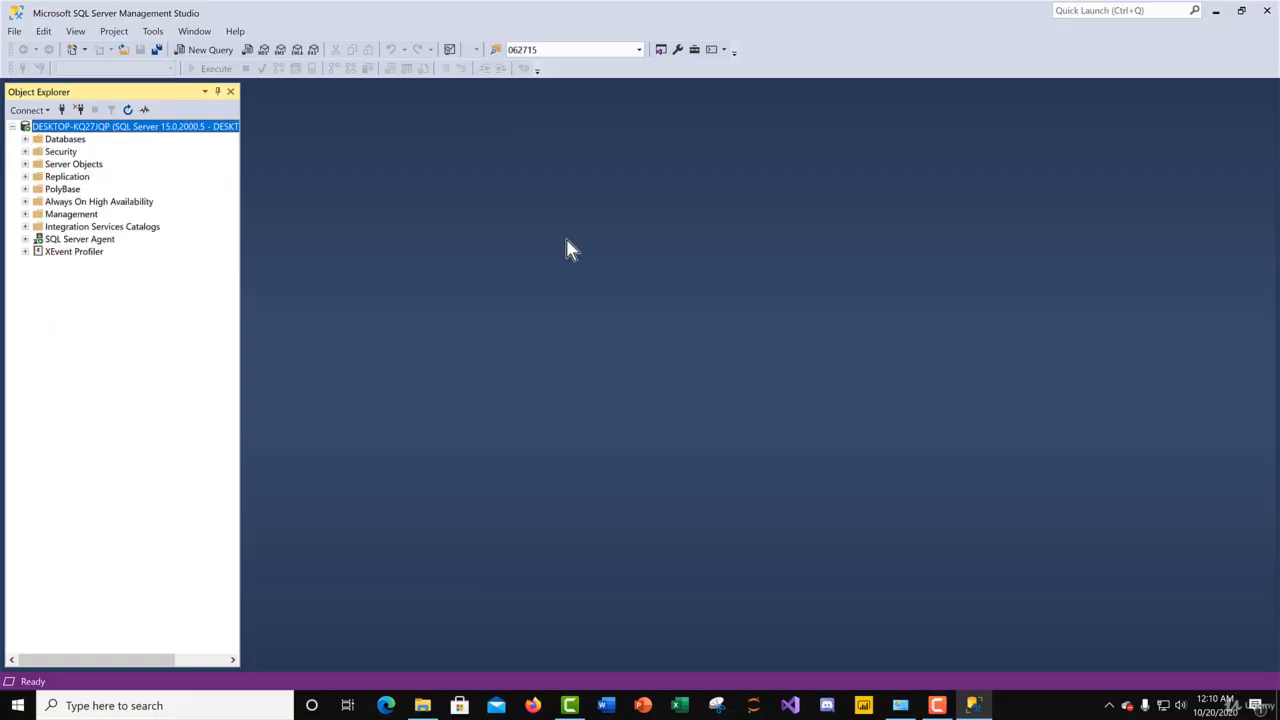
Step: Switch to File Explorer and copy AdventureWorks2019(1).bak from the Downloads folder
left_click(422, 705)
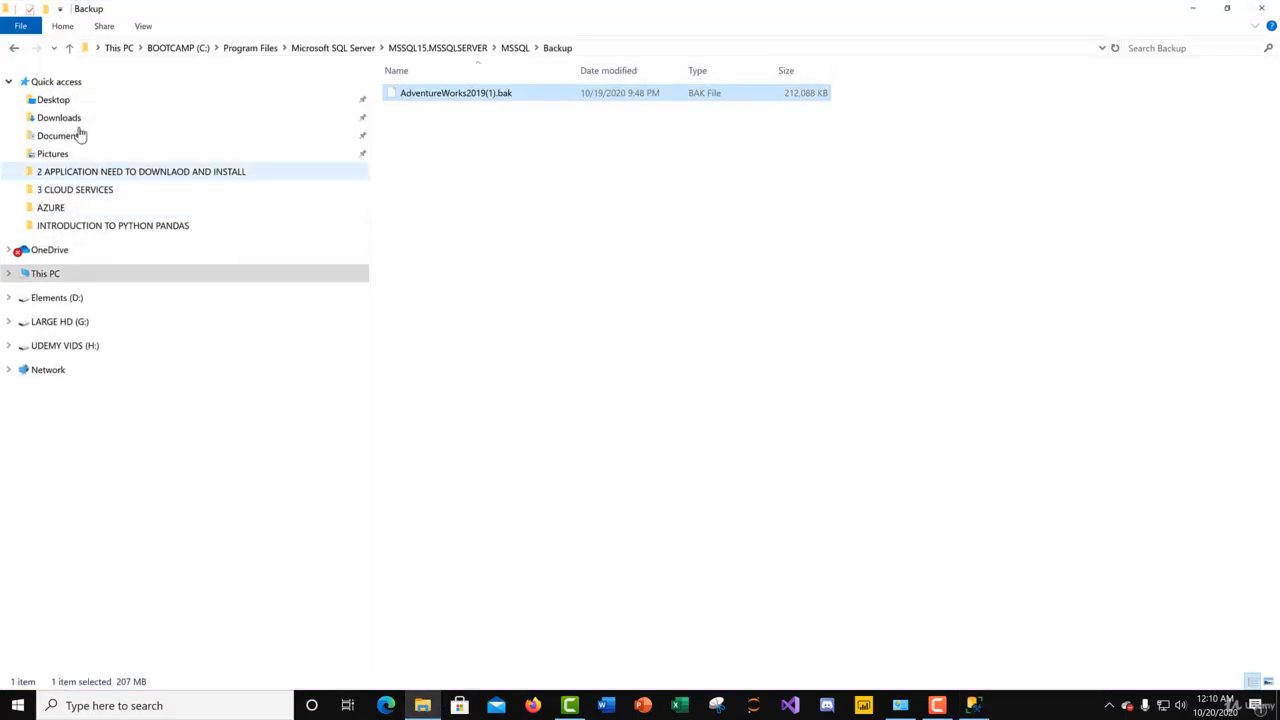
left_click(60, 118)
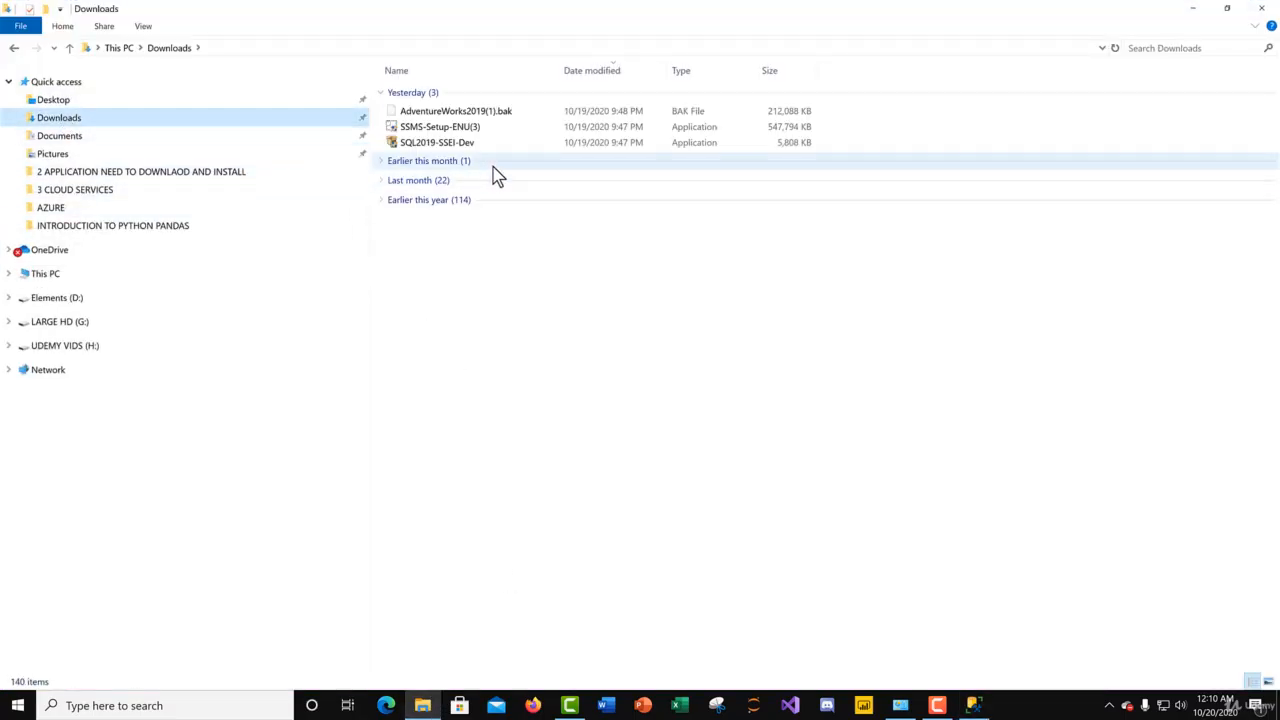
right_click(482, 116)
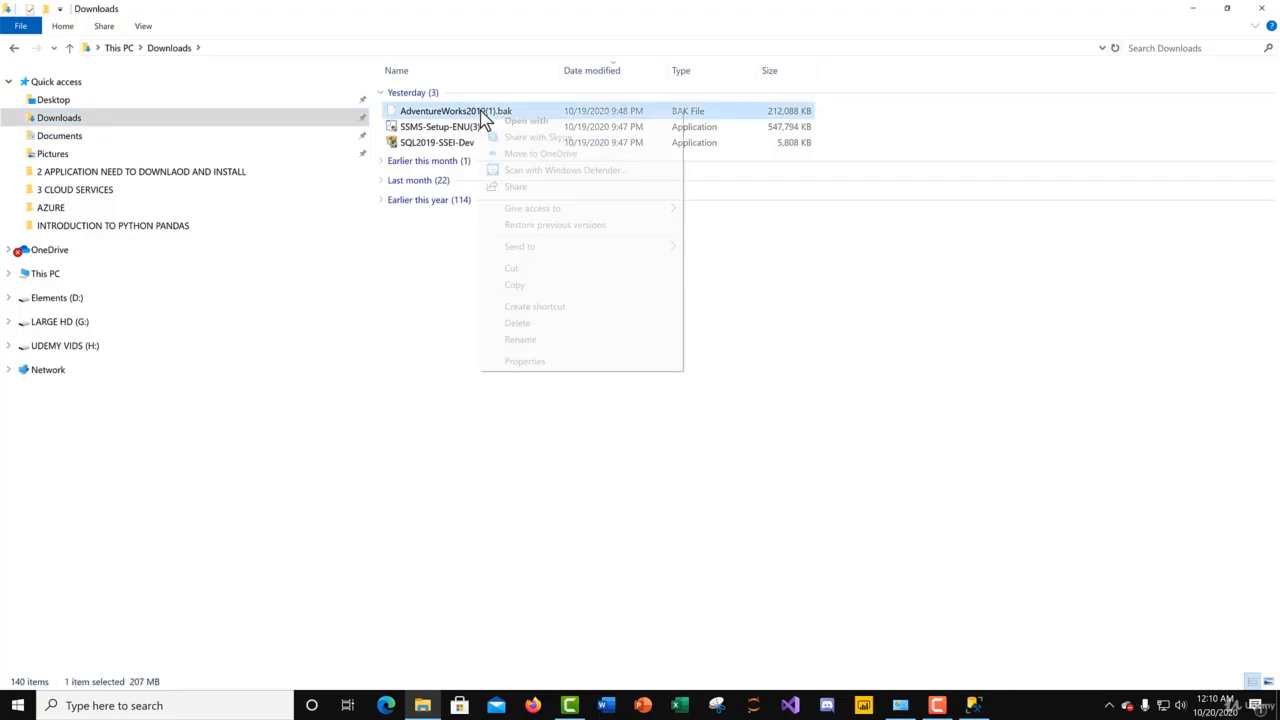
left_click(537, 285)
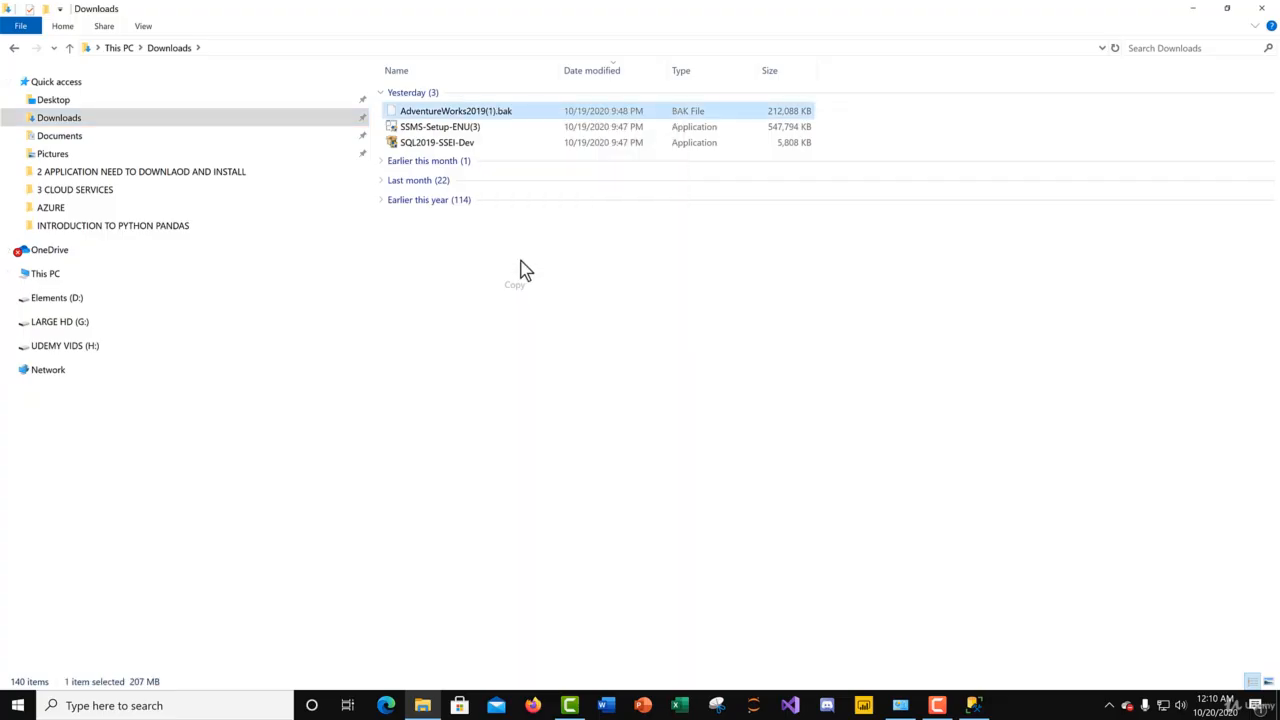
Step: Go to the Microsoft SQL Server folder under Program Files on the BOOTCAMP (C:) drive
left_click(50, 281)
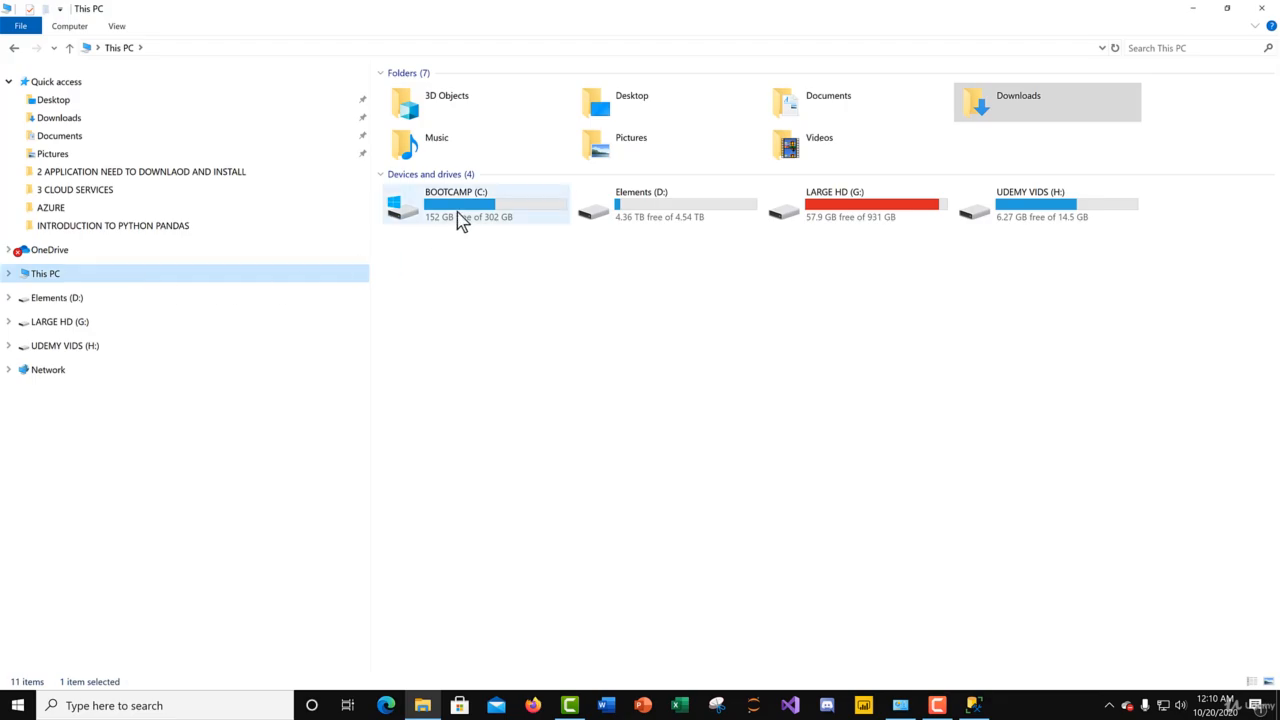
double_click(457, 212)
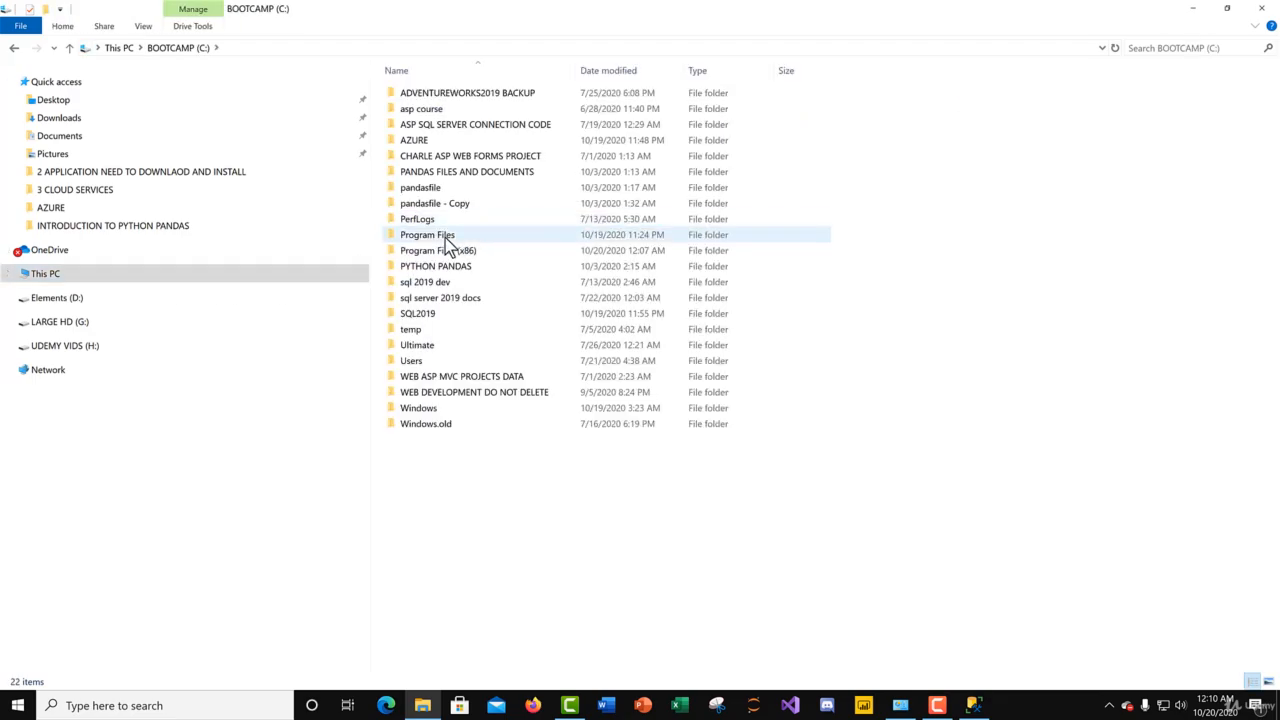
left_click(445, 238)
double_click(445, 238)
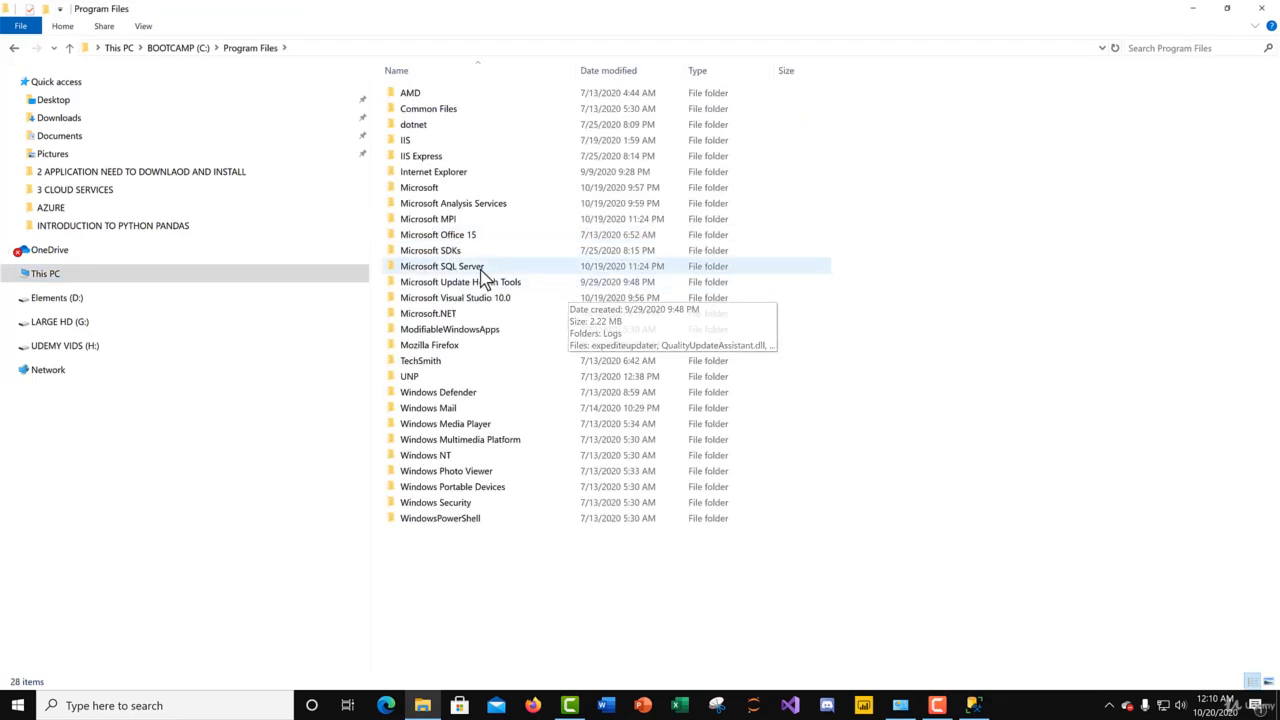
double_click(465, 266)
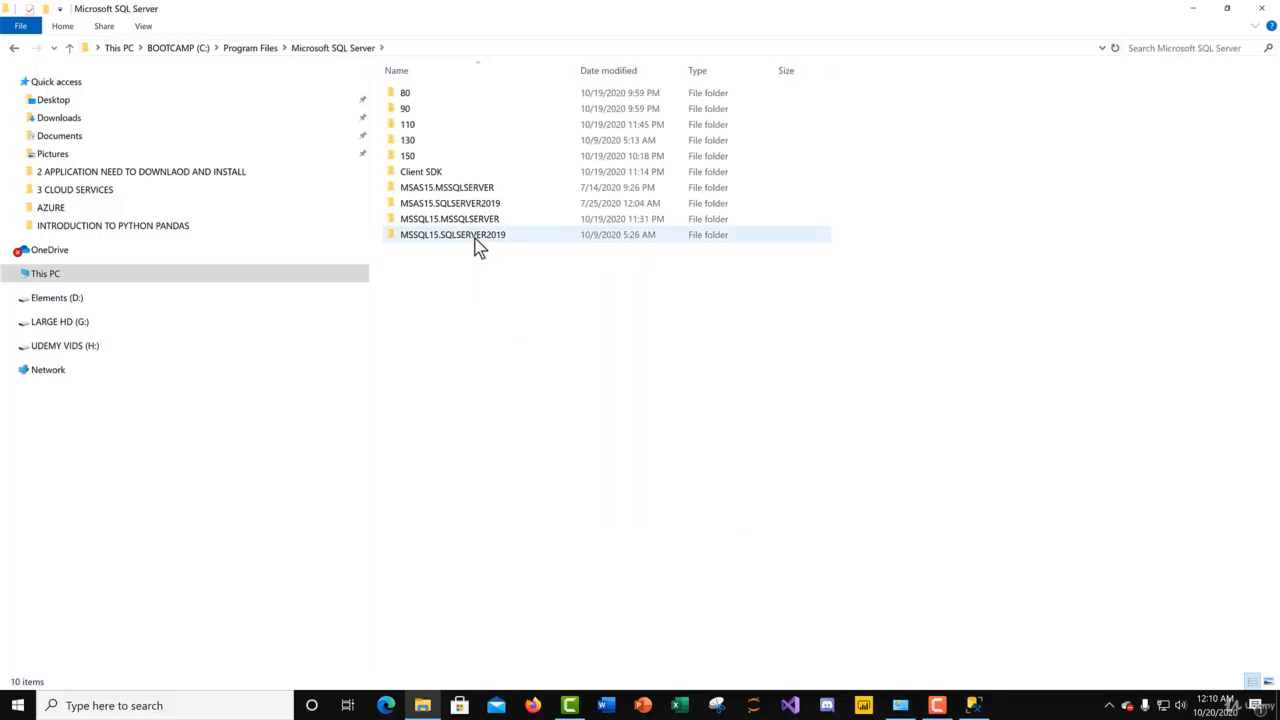
double_click(478, 247)
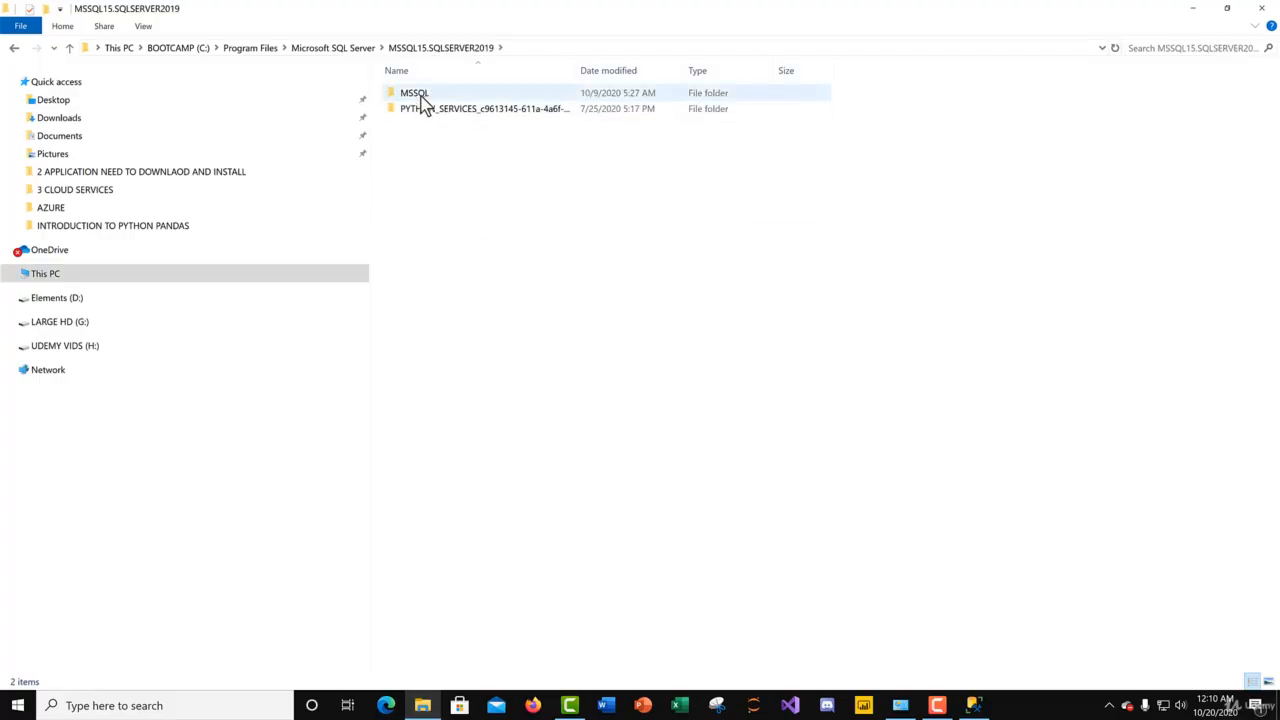
double_click(421, 96)
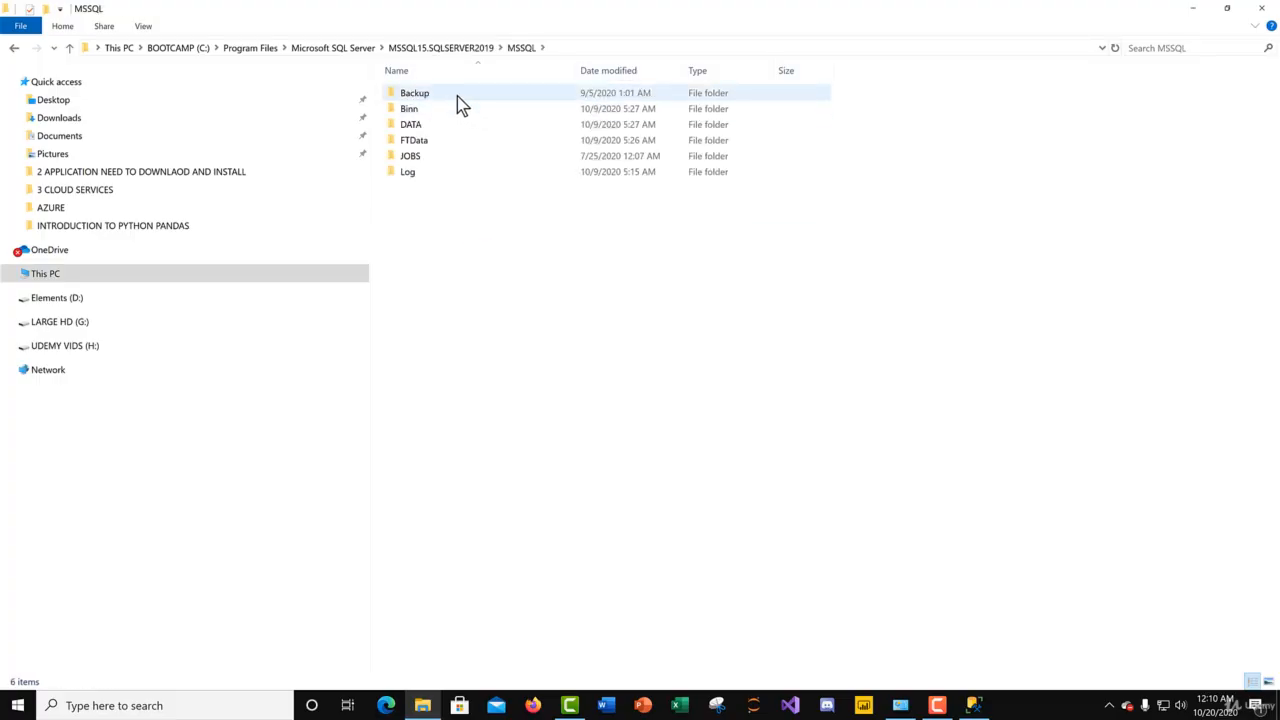
left_click(14, 48)
left_click(14, 48)
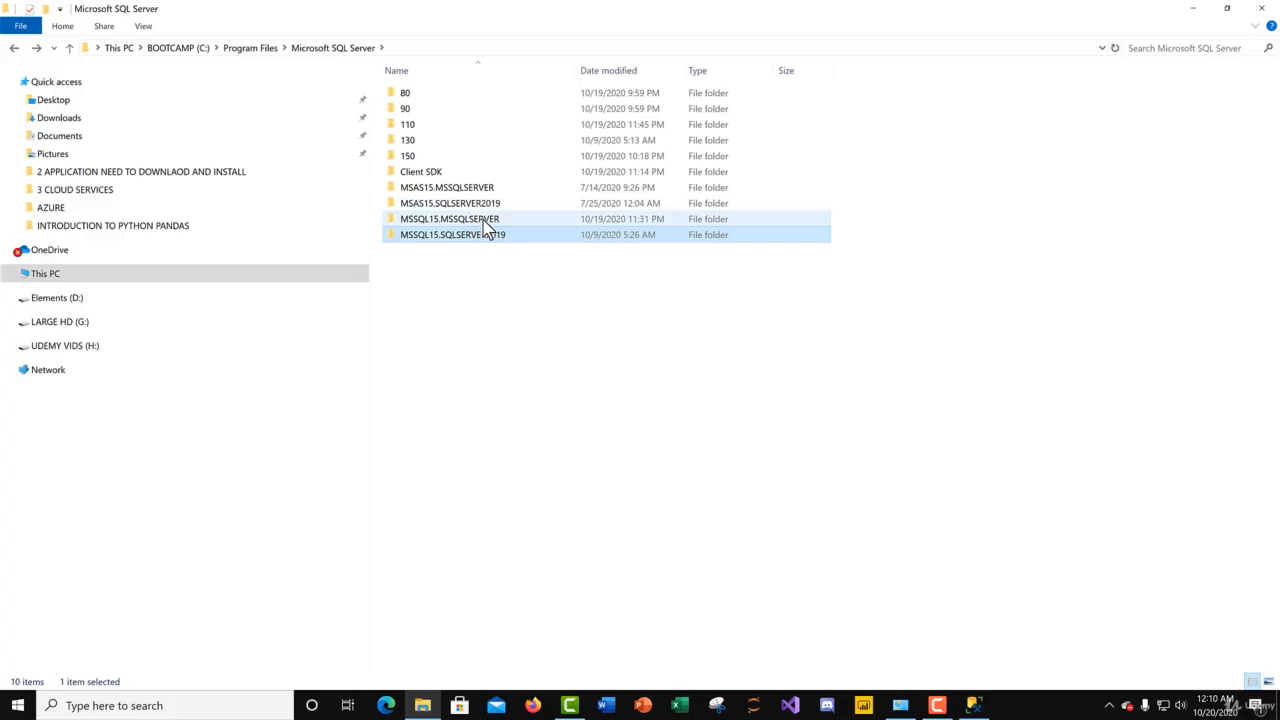
Step: Open the Backup folder inside MSSQL of the MSSQL15.MSSQLSERVER instance folder
left_click(508, 219)
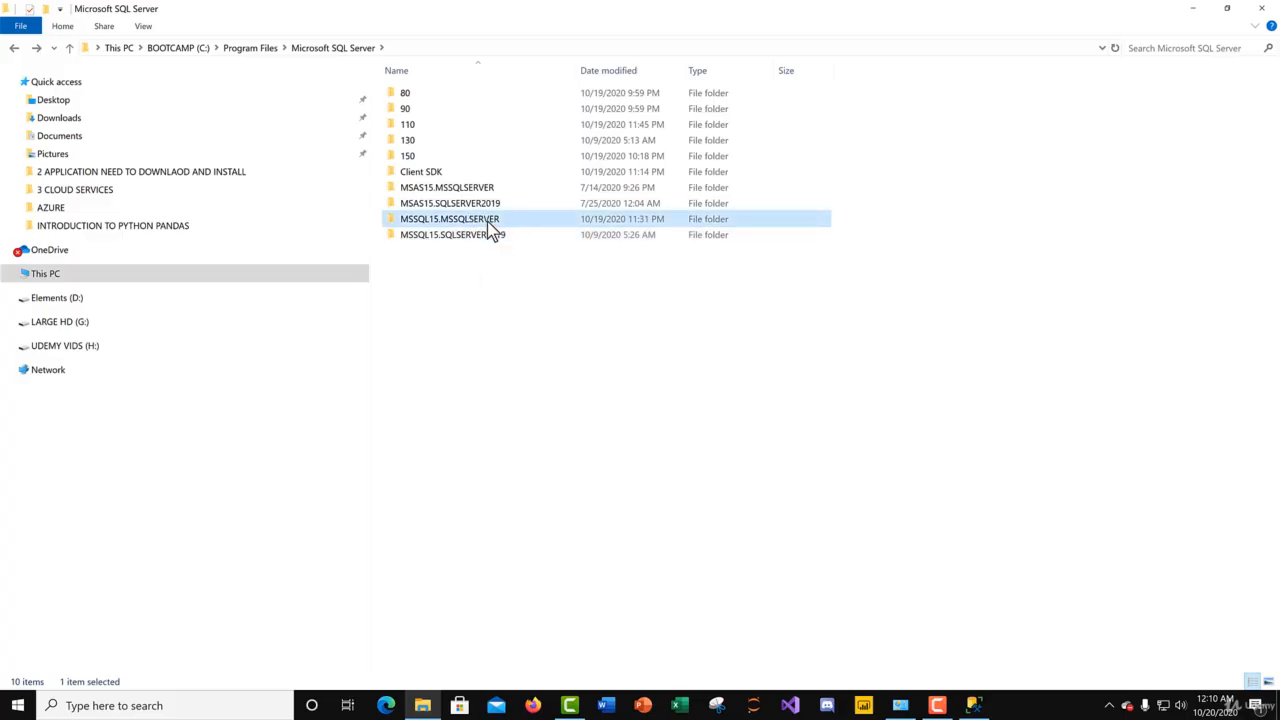
double_click(488, 221)
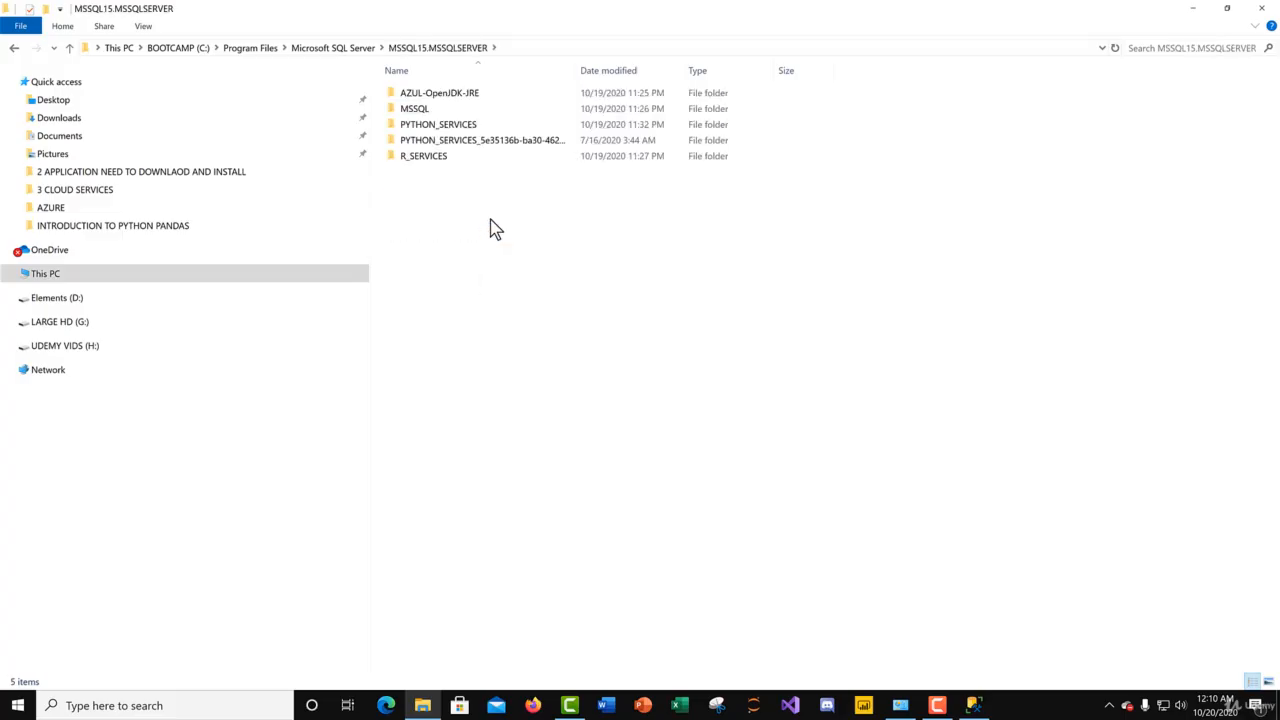
double_click(425, 108)
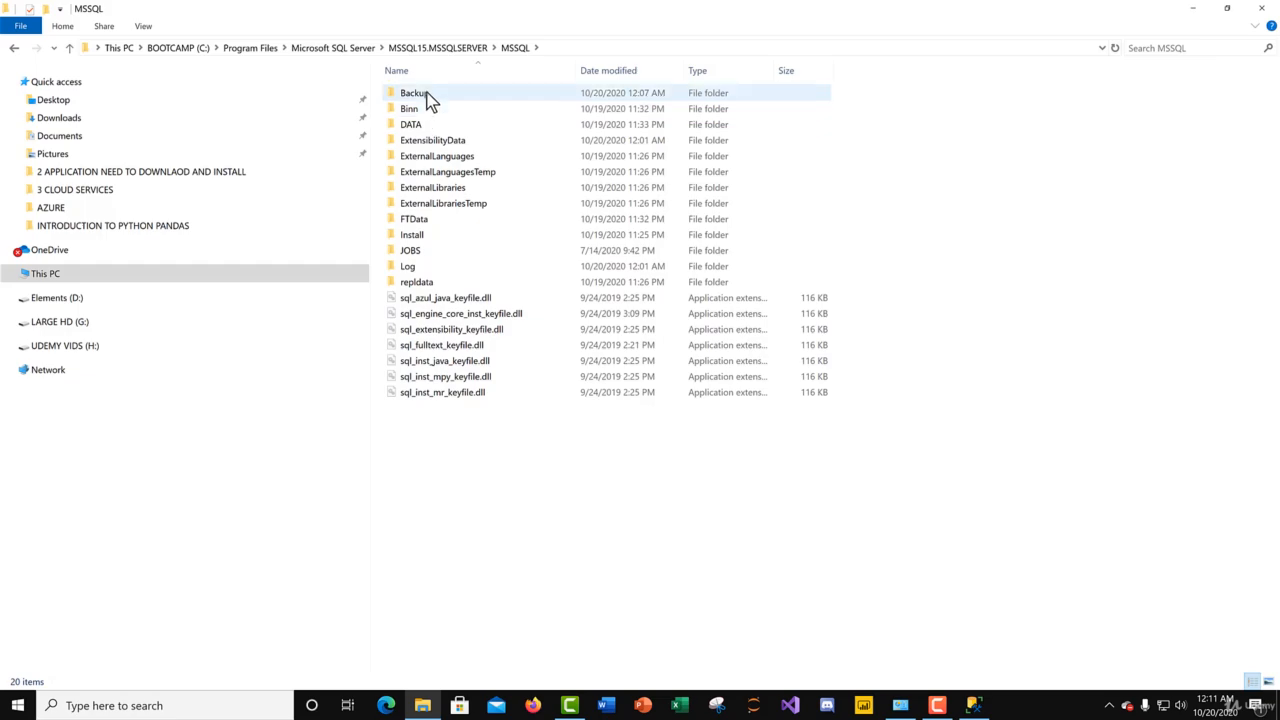
double_click(427, 97)
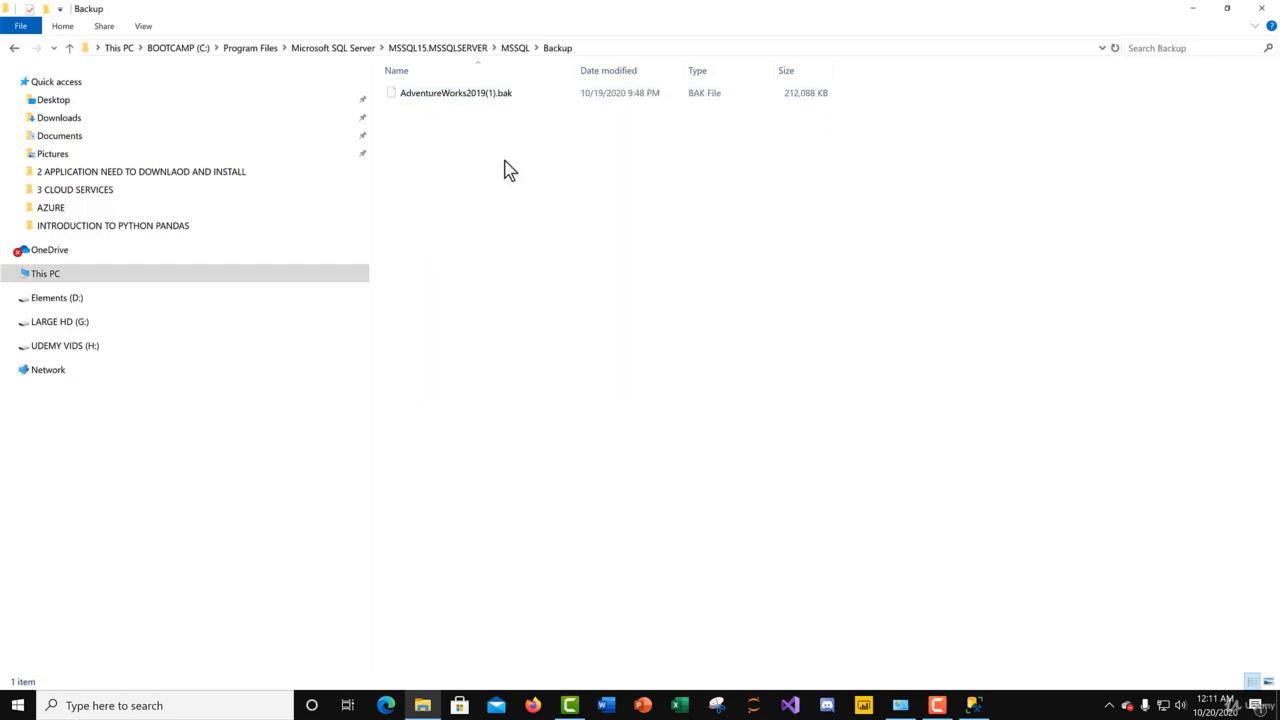
Step: Check the paste option in the Backup folder without pasting, and reveal the folder's full path
right_click(507, 170)
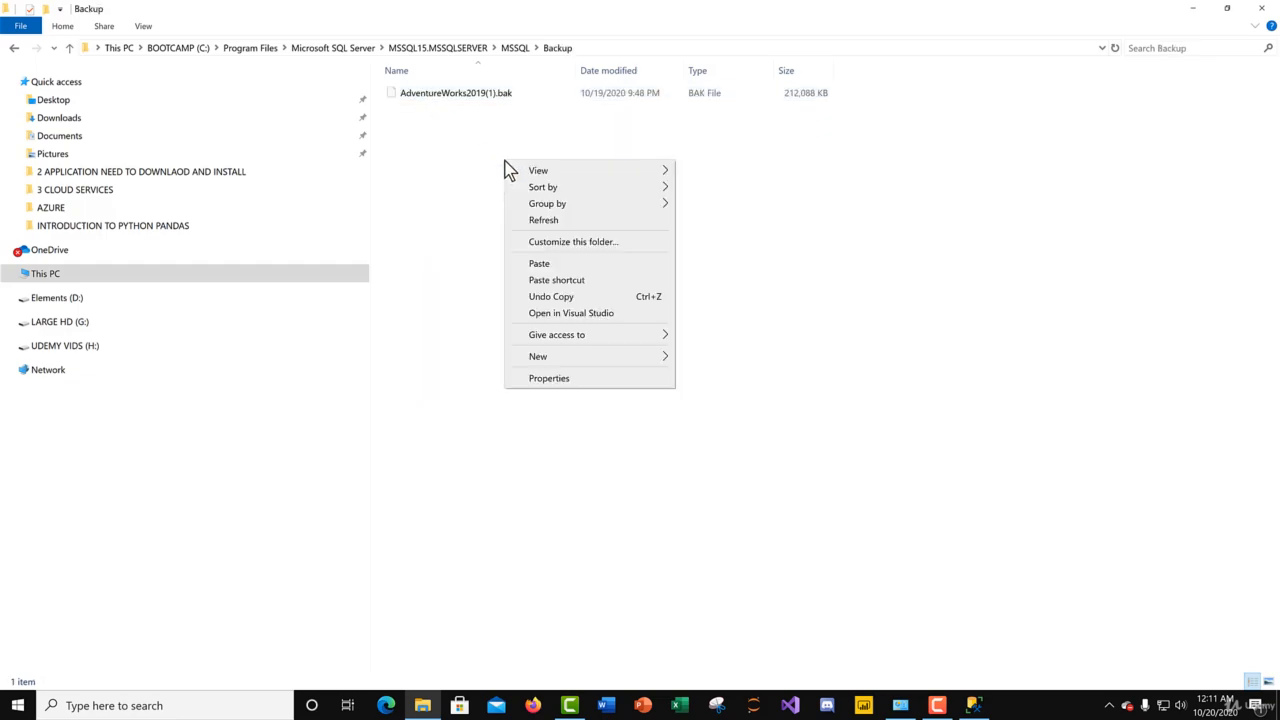
left_click(438, 162)
left_click(609, 50)
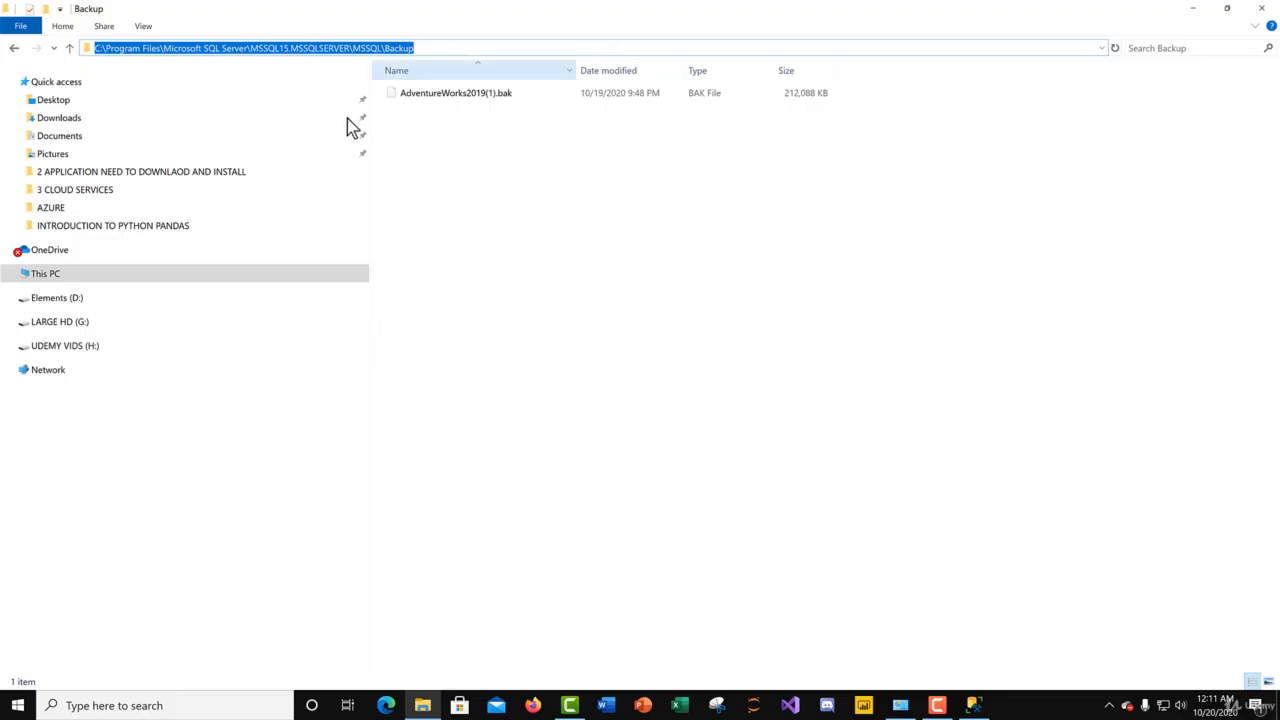
Step: Close the Backup folder window and open the Restore Database dialog for the server's databases in SQL Server Management Studio, maximized
left_click(1262, 14)
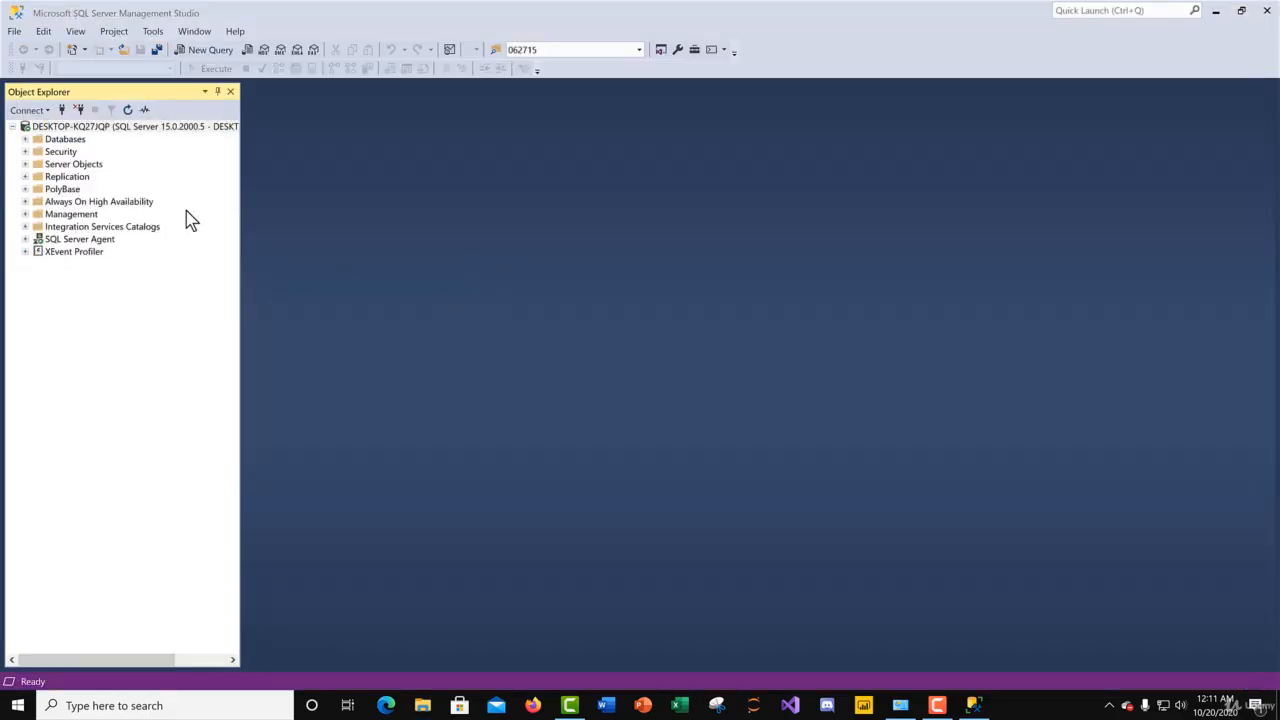
right_click(63, 141)
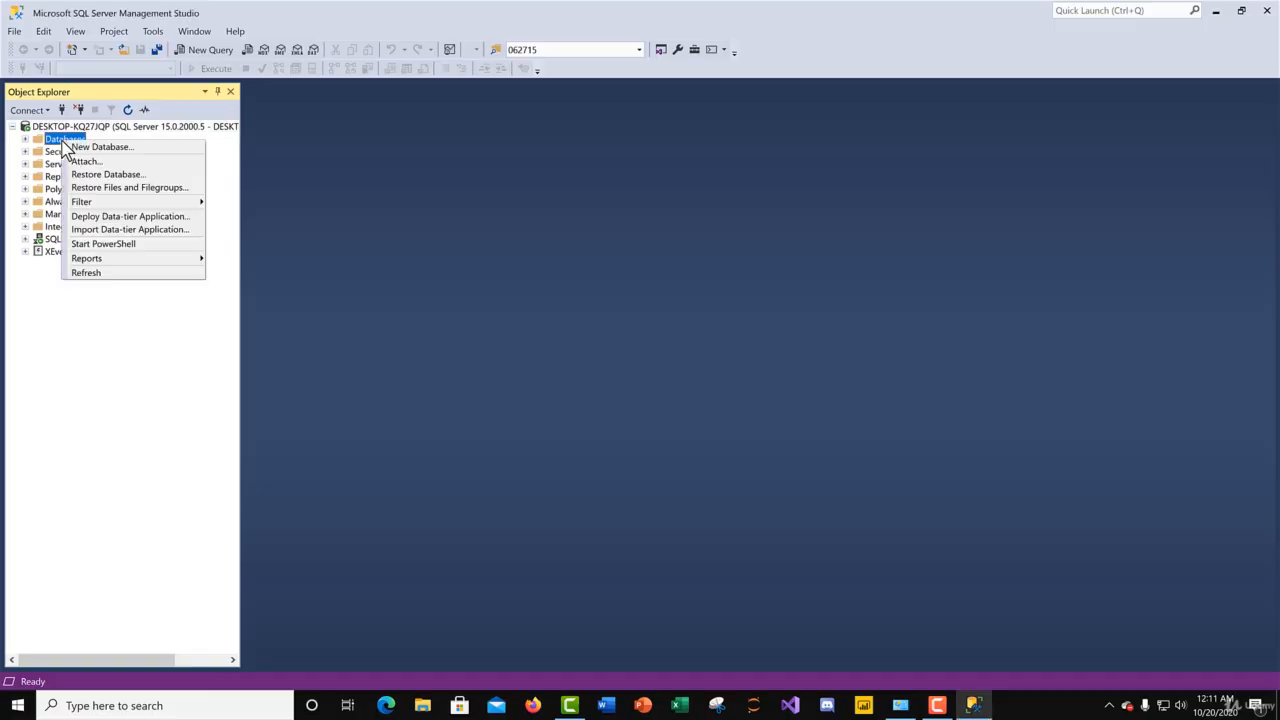
left_click(113, 180)
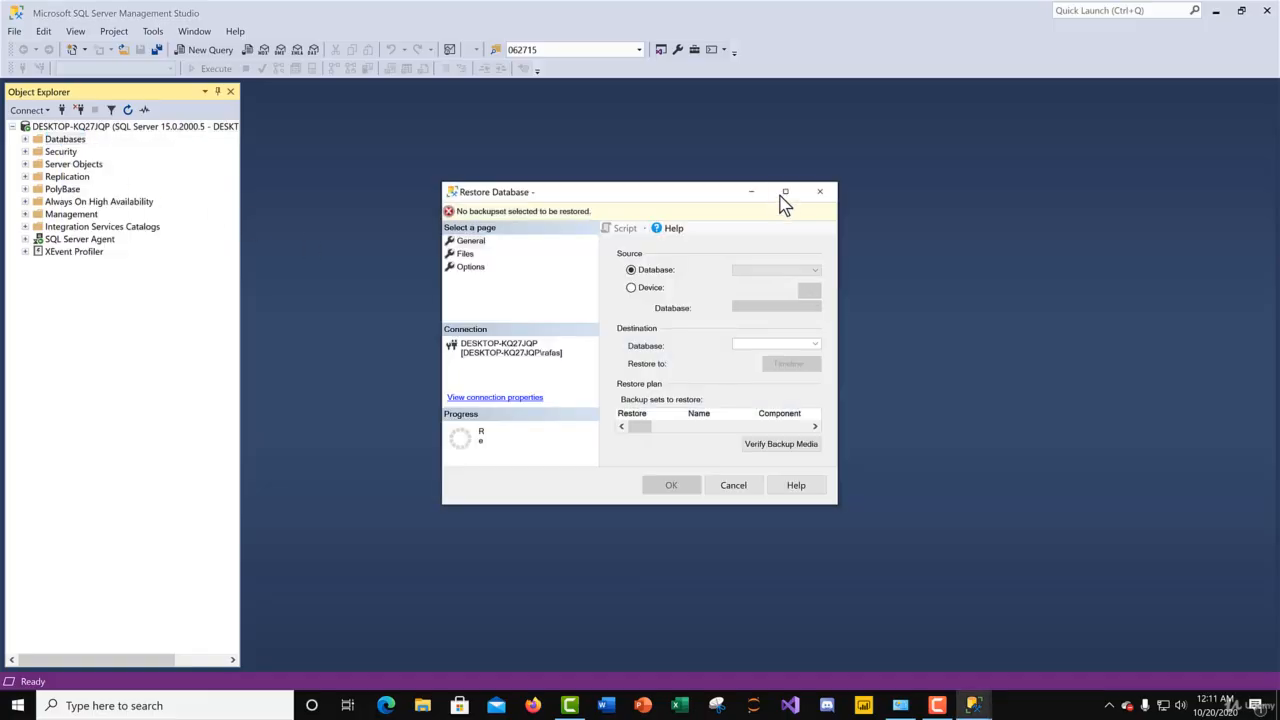
left_click(783, 193)
Step: Set the restore source to Device and start adding a backup file to the backup media
left_click(208, 104)
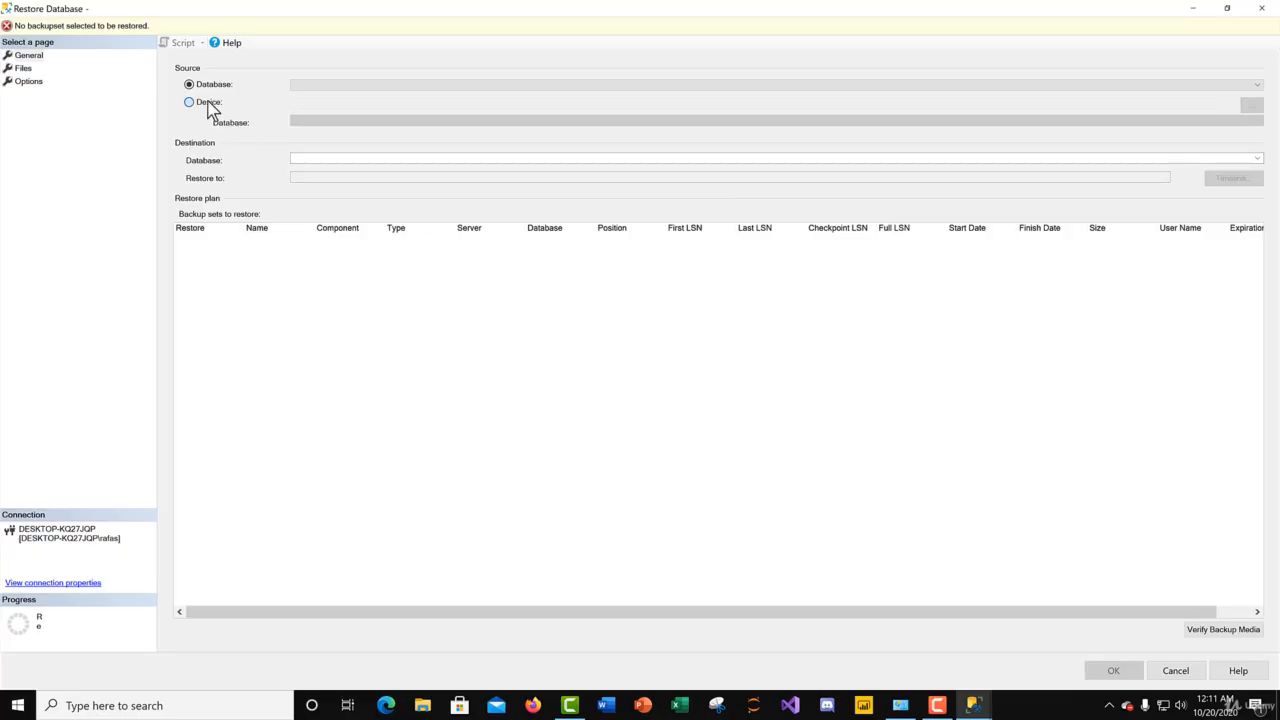
left_click(1251, 106)
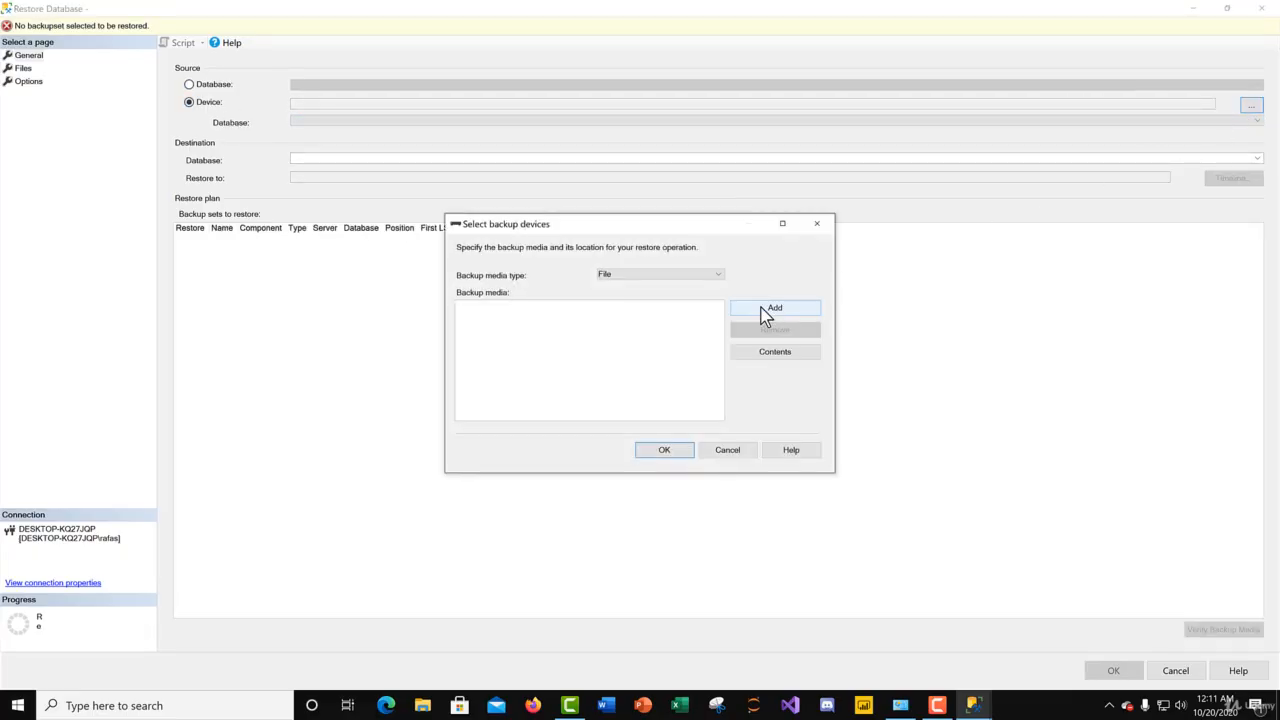
left_click(766, 311)
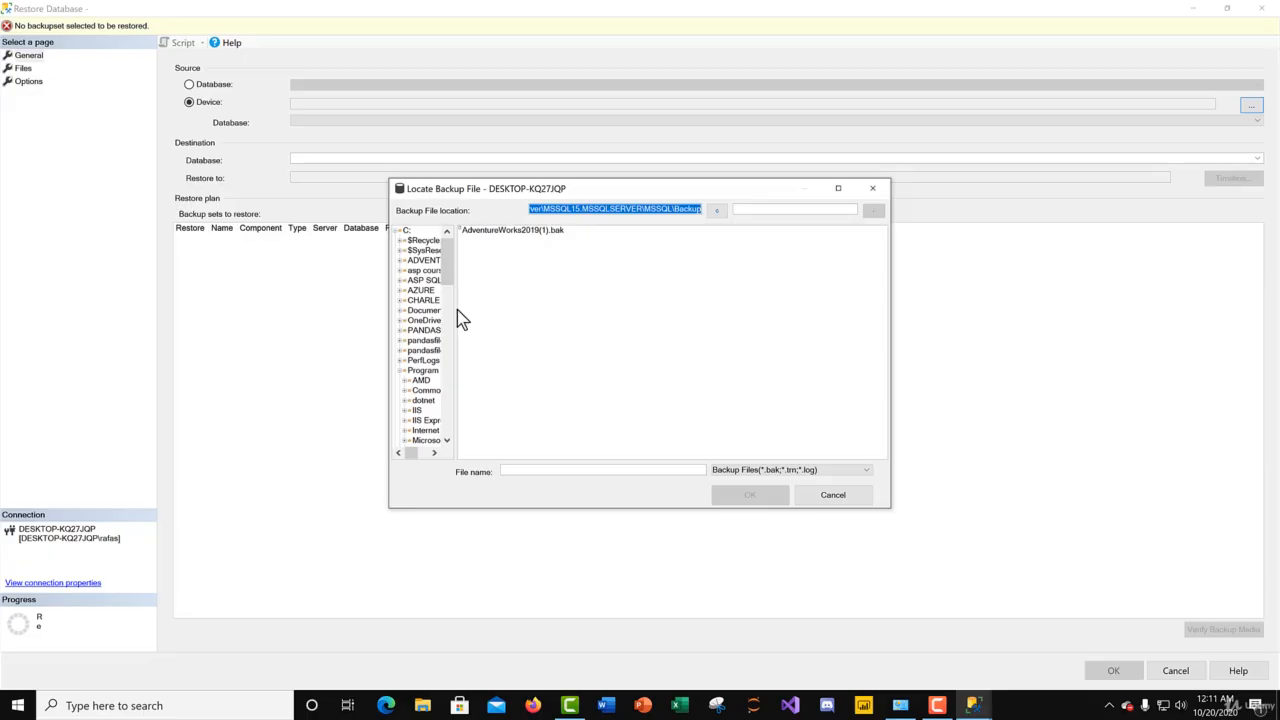
Step: Widen the folder tree and browse to Program Files\Microsoft SQL Server\MSSQL15.MSSQLSERVER\MSSQL\Backup in the backup file browser
left_click_drag(457, 310, 537, 312)
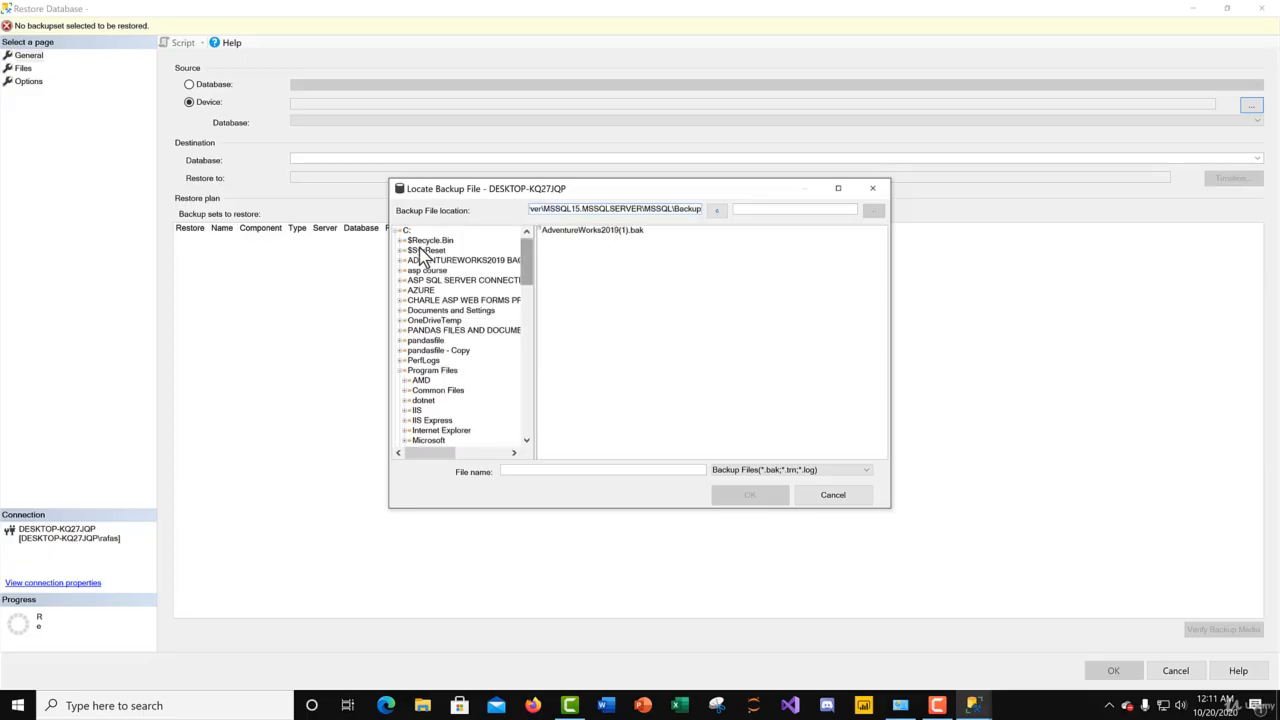
left_click(433, 370)
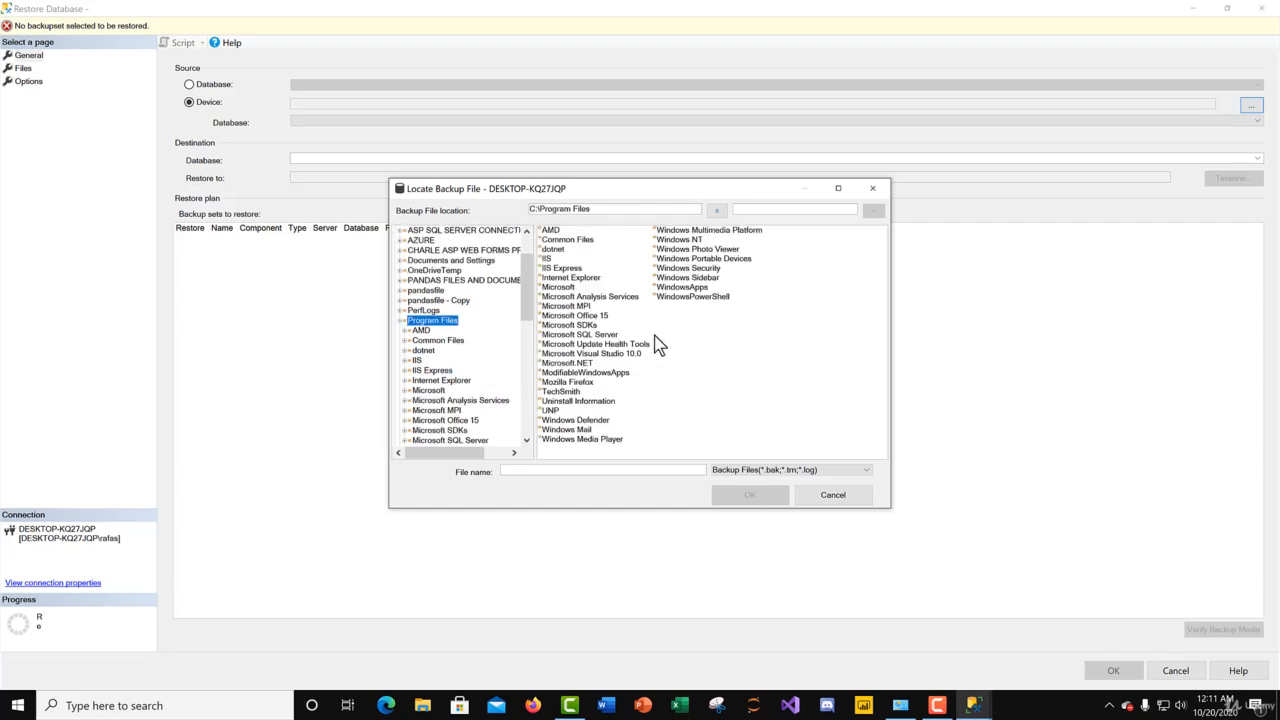
double_click(602, 337)
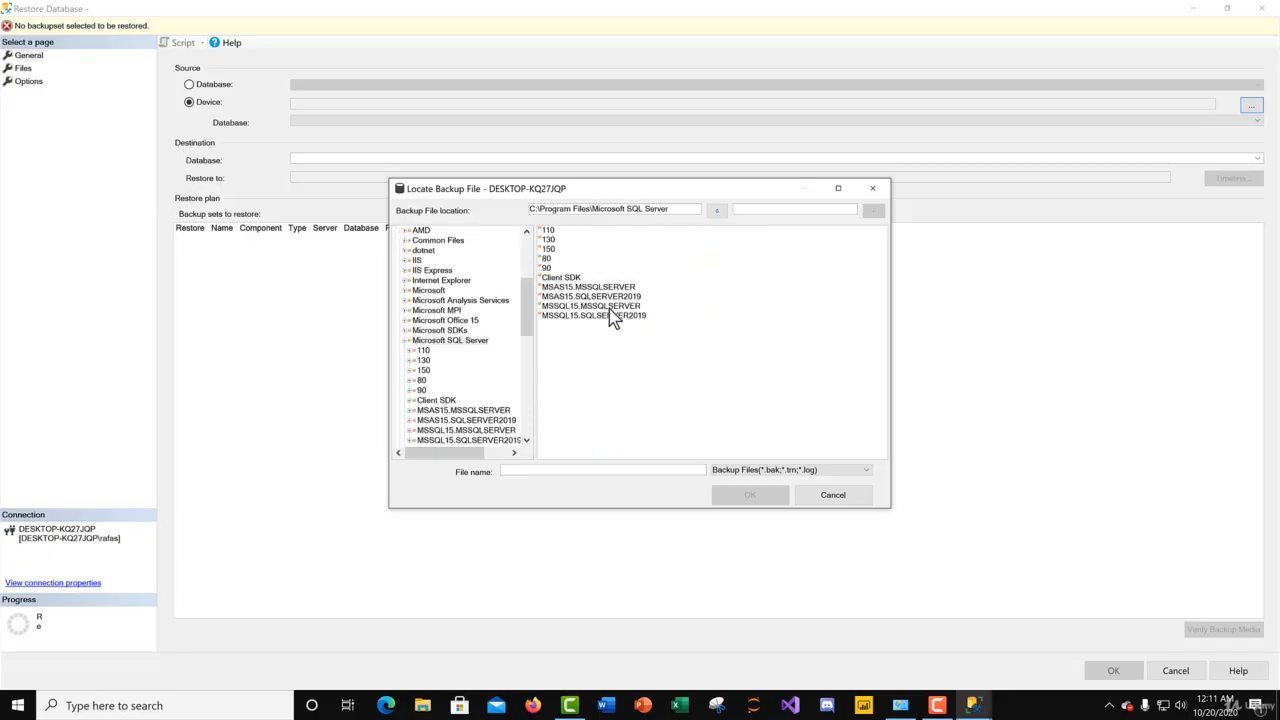
double_click(609, 307)
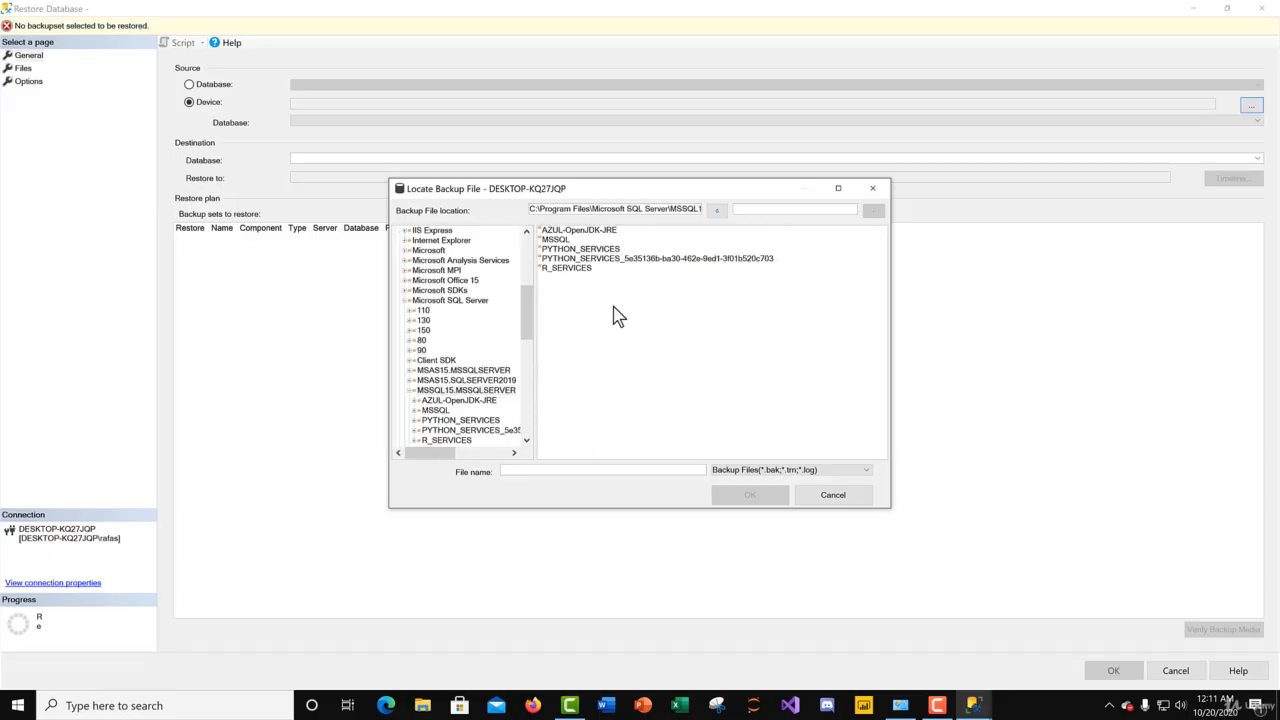
double_click(556, 240)
double_click(556, 231)
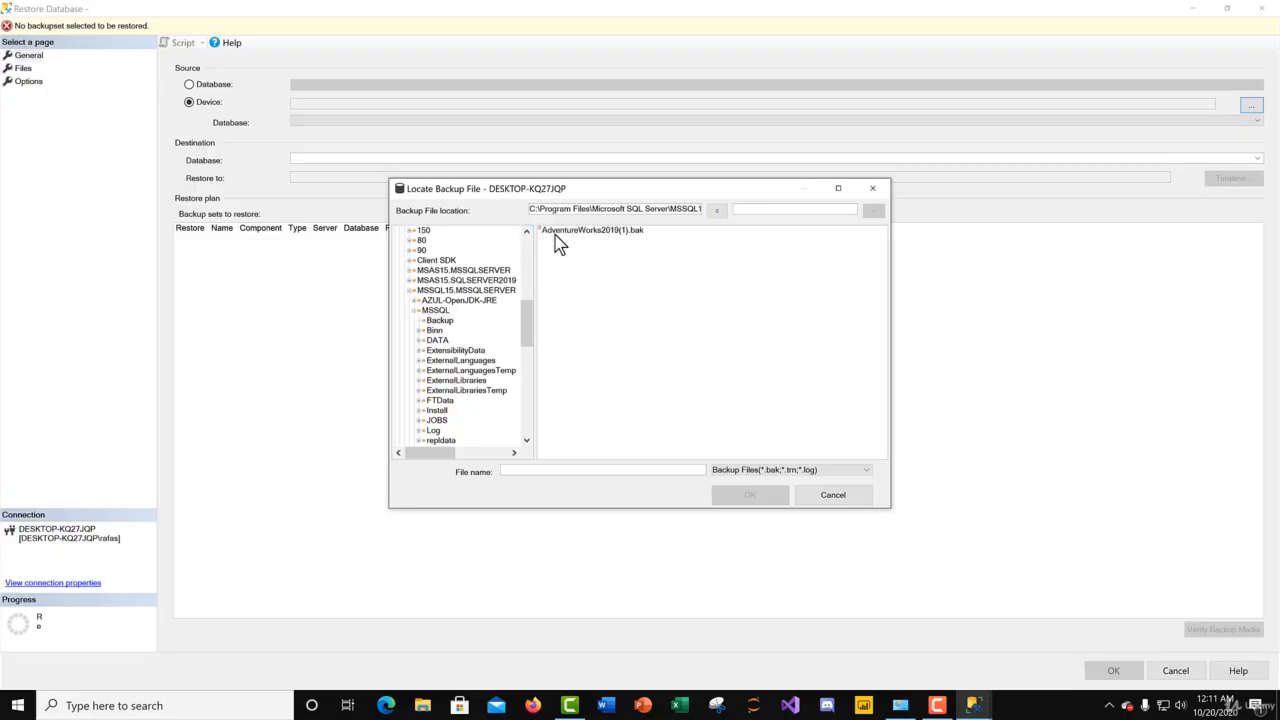
Step: Choose AdventureWorks2019(1).bak as the backup file and accept it as the restore device
left_click(559, 232)
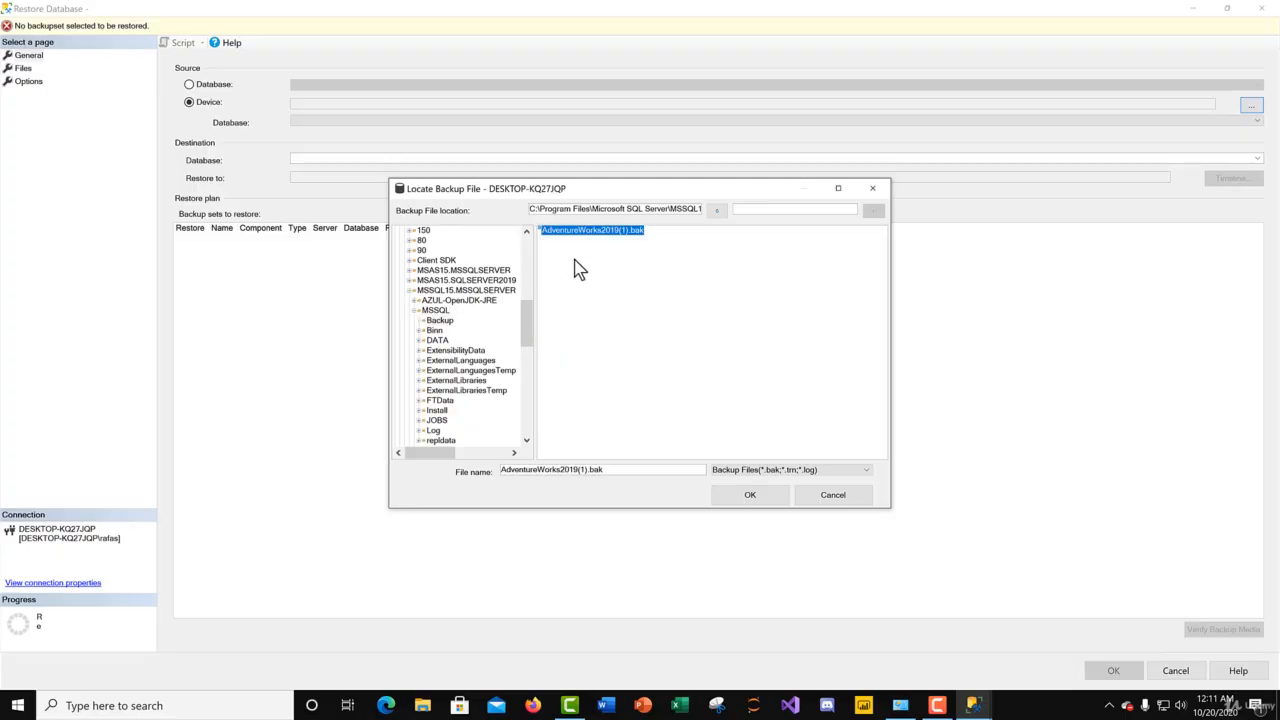
left_click(745, 494)
left_click(662, 451)
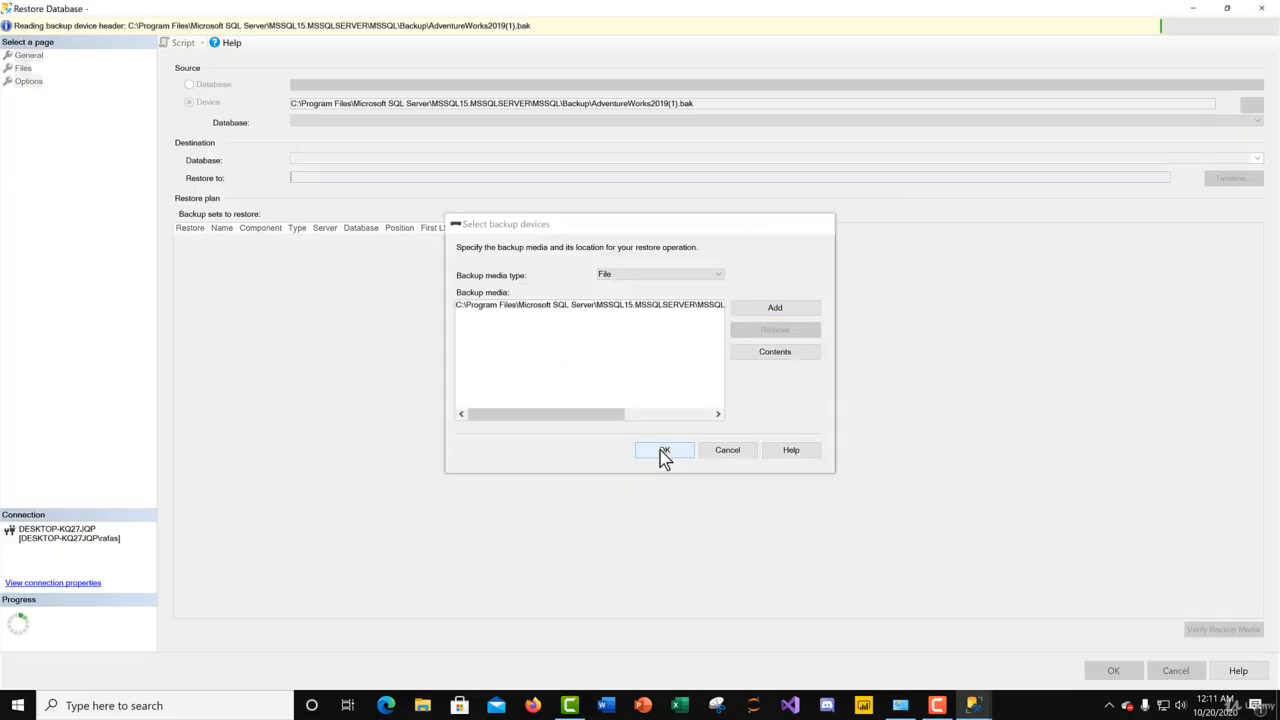
Step: Try to restore the AdventureWorks2019 database with the default settings and read the error details
left_click(1112, 672)
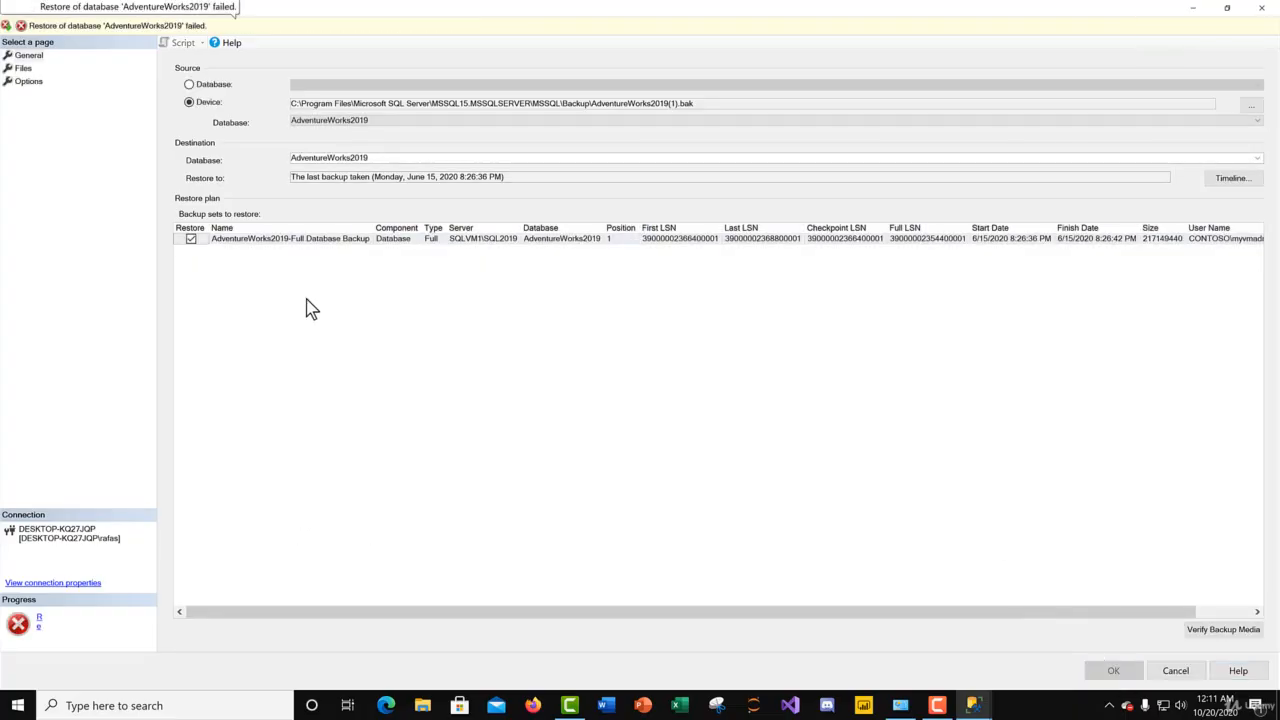
left_click(111, 29)
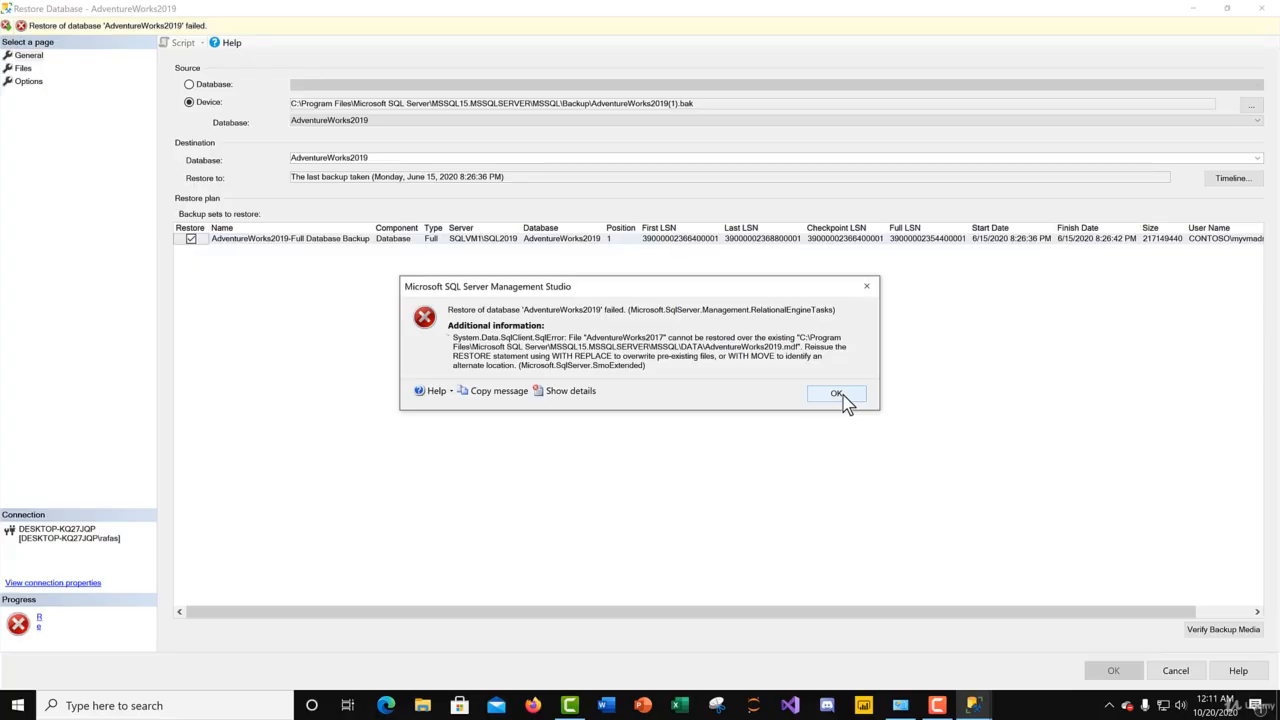
left_click(838, 394)
Step: Enable relocating all database files to the DATA folder and try the AdventureWorks2019 restore again
left_click(23, 68)
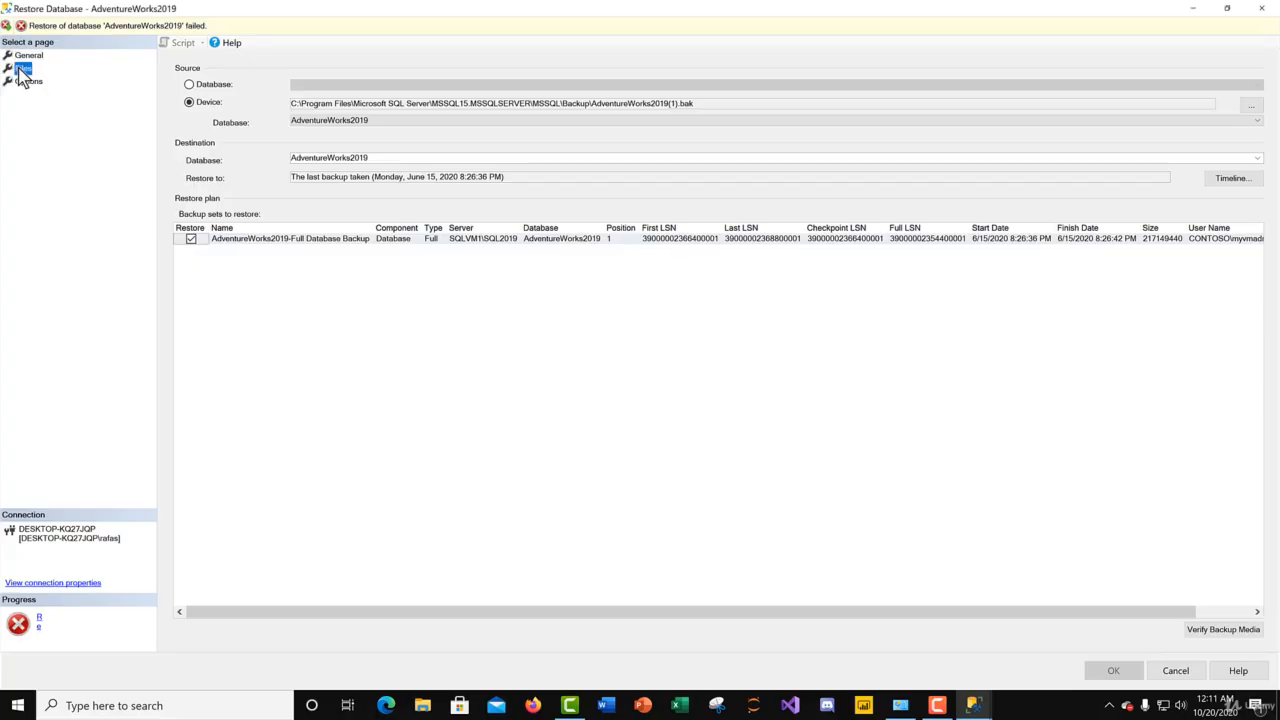
left_click(188, 88)
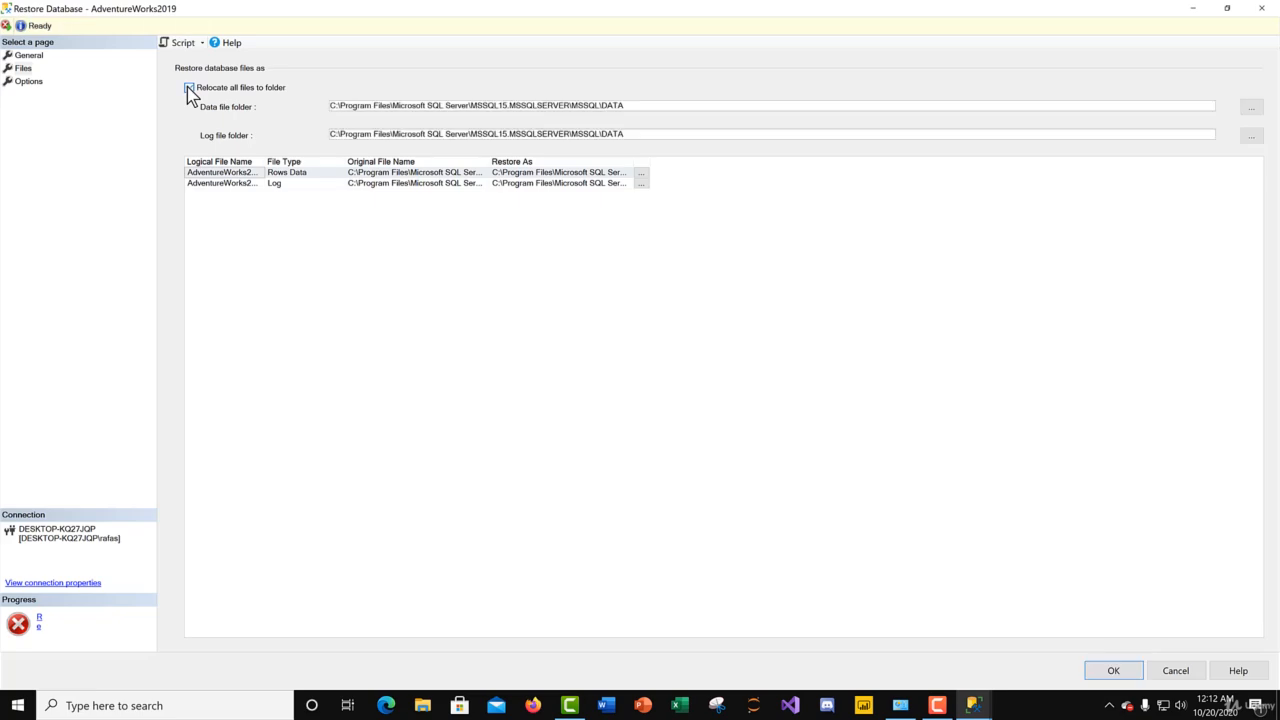
left_click(29, 56)
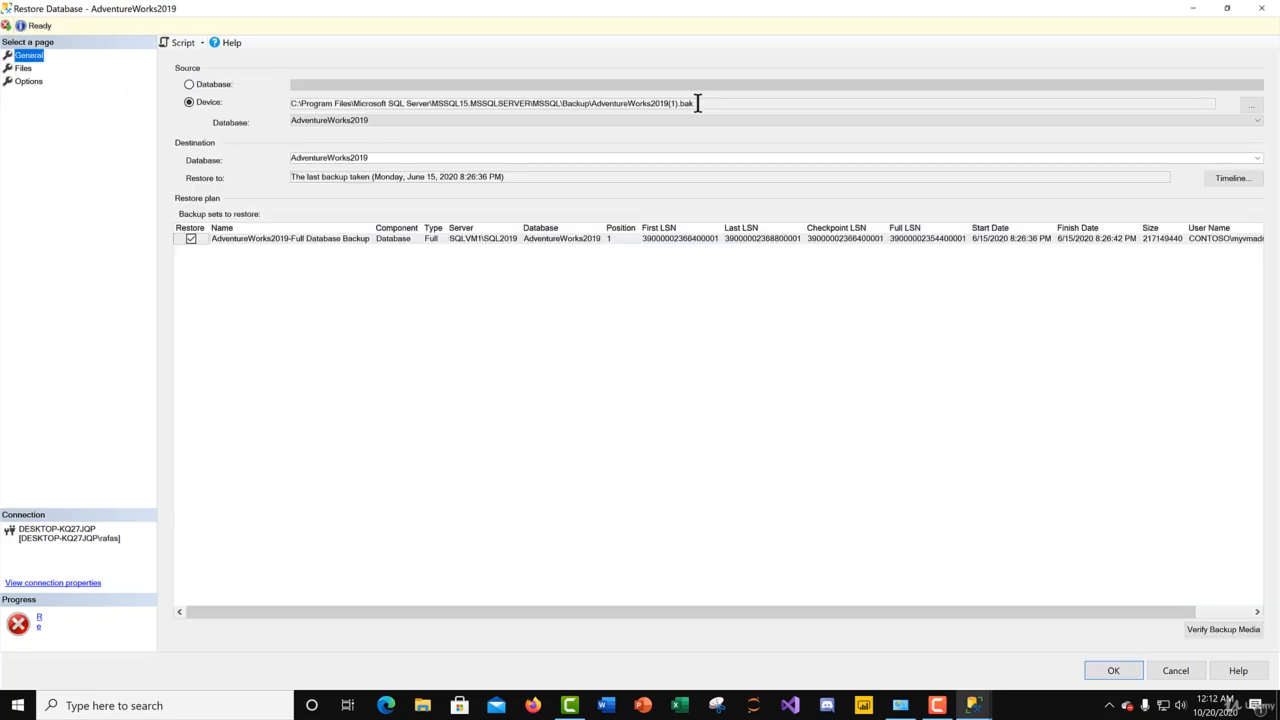
left_click(1105, 670)
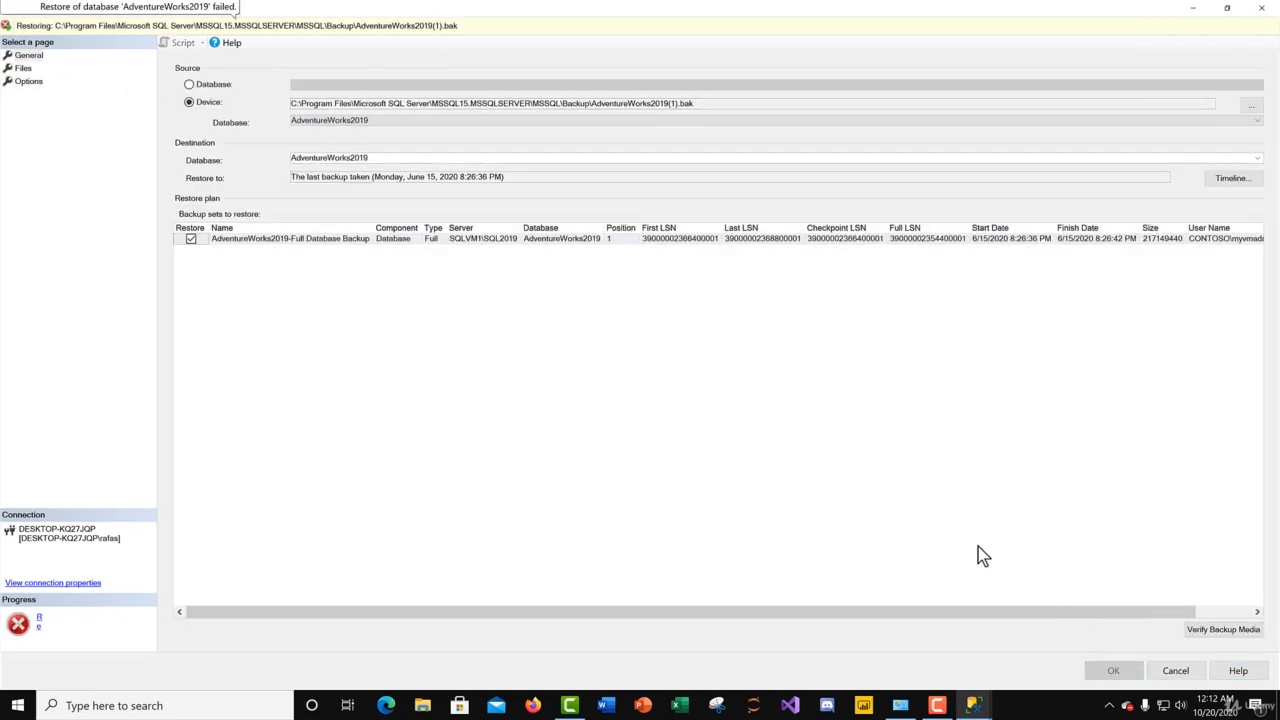
Step: Enable overwriting the existing database (WITH REPLACE) and restore AdventureWorks2019 from the backup
left_click(23, 68)
left_click(28, 82)
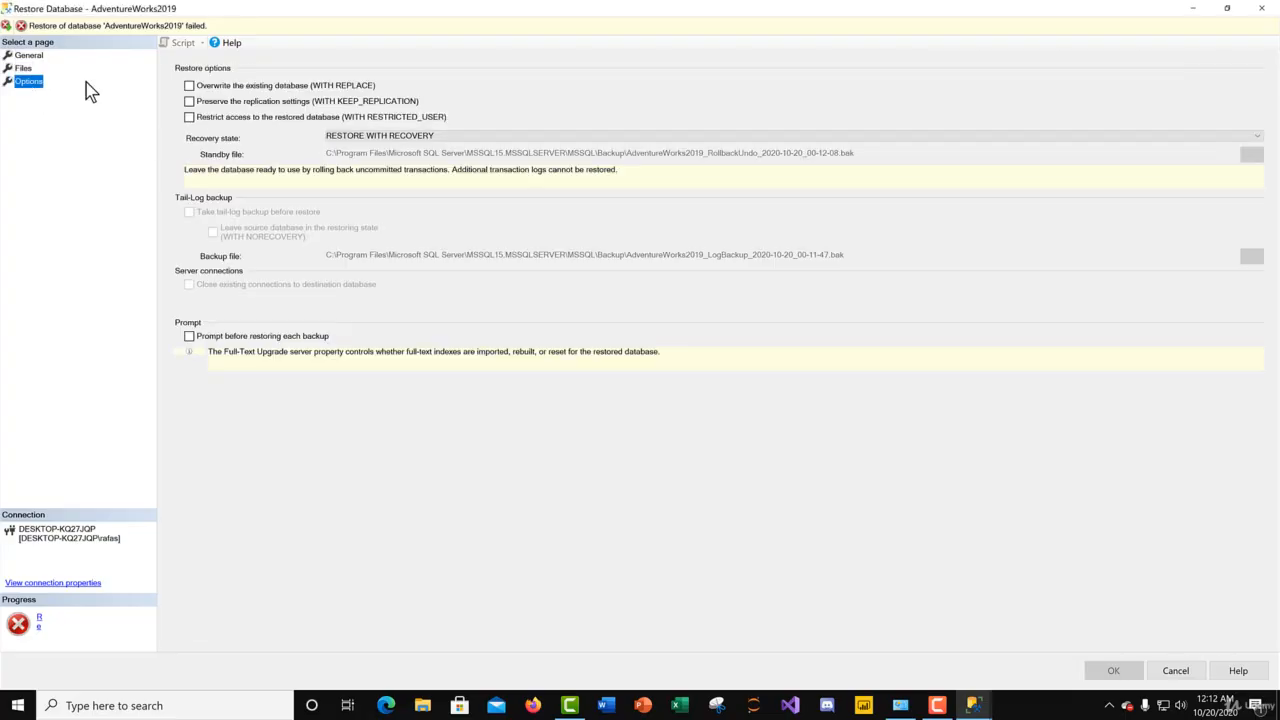
left_click(241, 87)
left_click(30, 56)
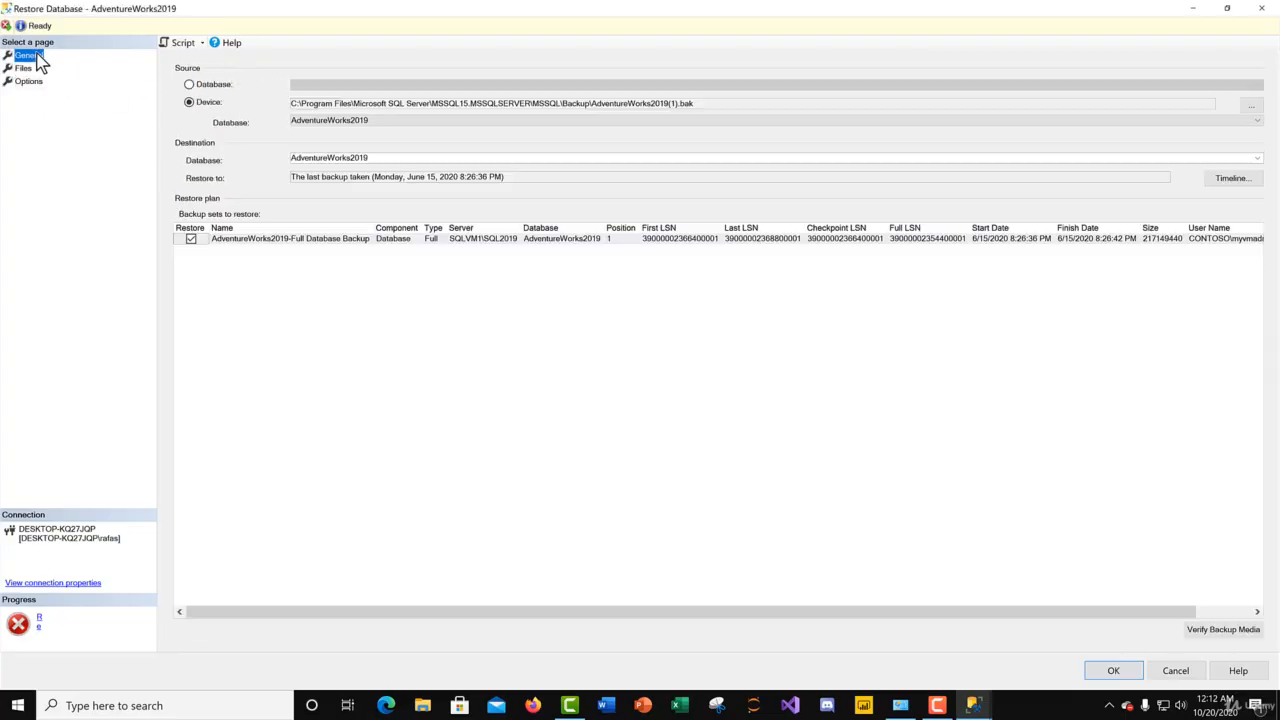
left_click(1111, 672)
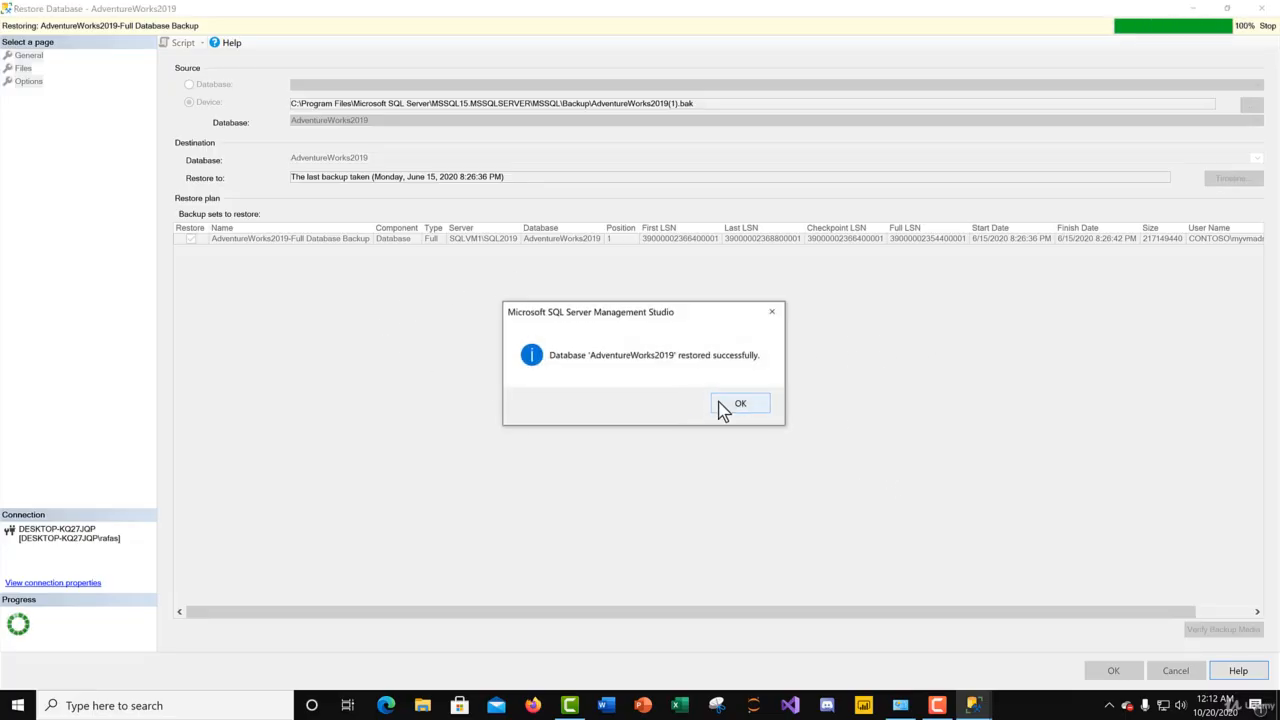
left_click(741, 404)
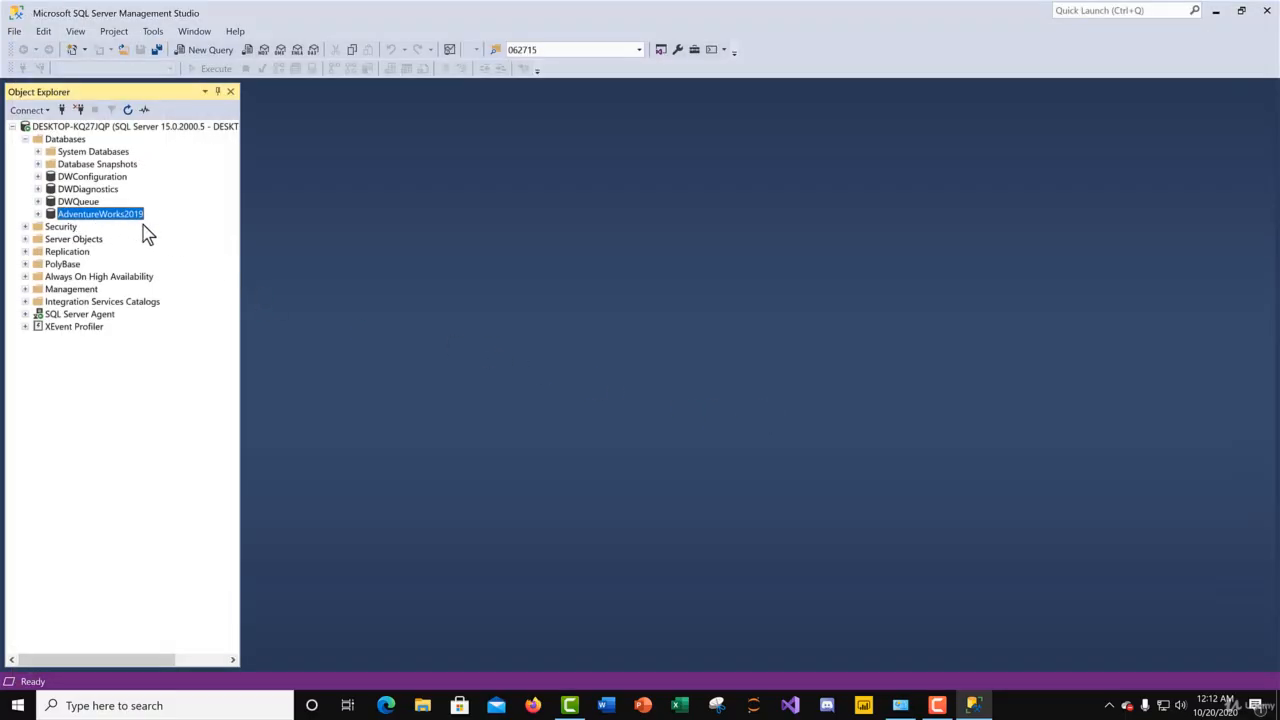
Step: Check the folders inside the restored AdventureWorks2019 database, collapse it, and widen Object Explorer to show the full server name
left_click(38, 214)
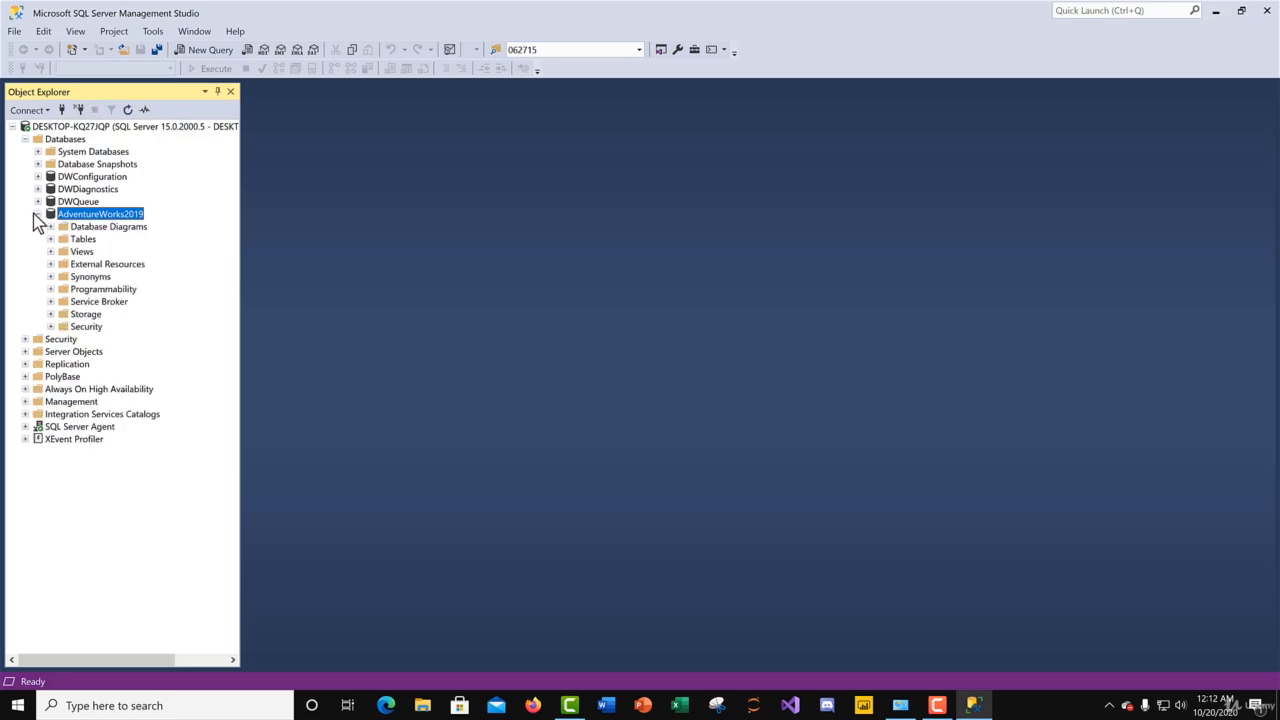
left_click(37, 214)
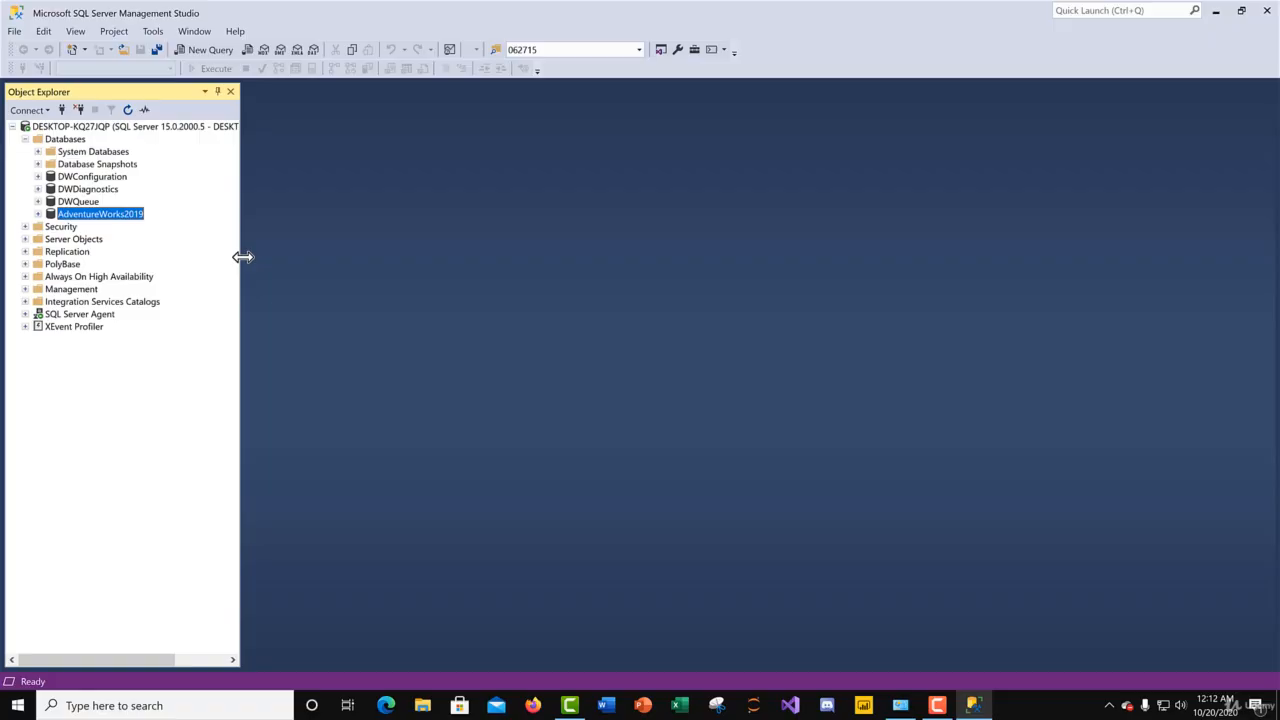
left_click_drag(243, 257, 400, 230)
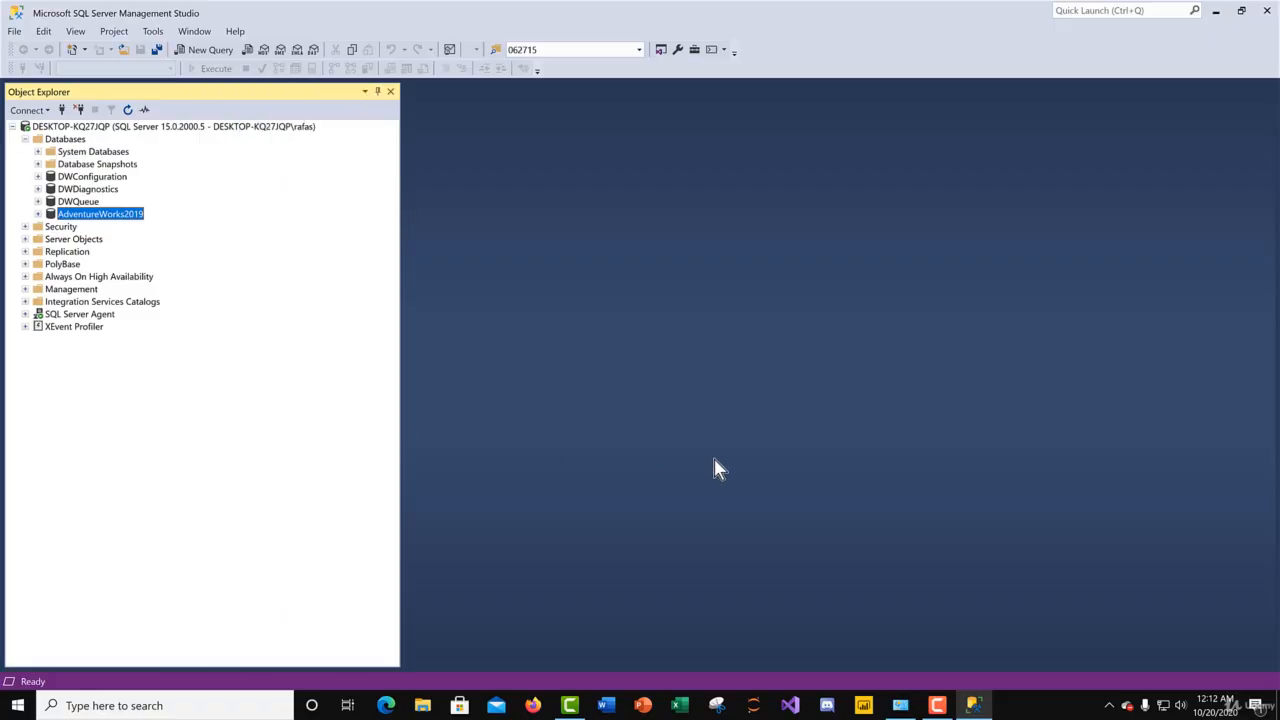